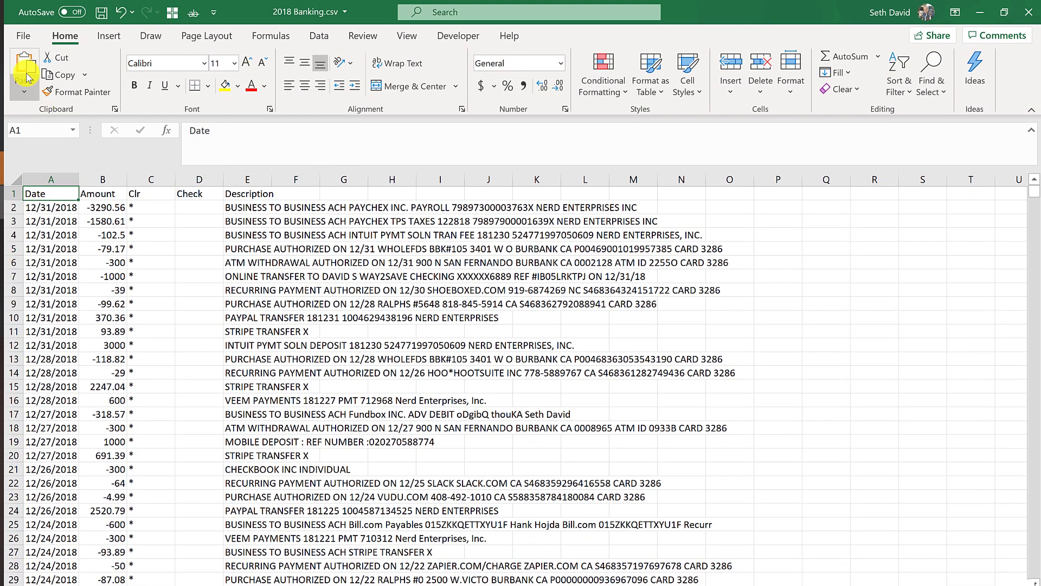
# Save the banking data as an Excel Workbook (.xlsx) named '2018 Banking Sample'.
pyautogui.click(24, 40)
pyautogui.click(45, 220)
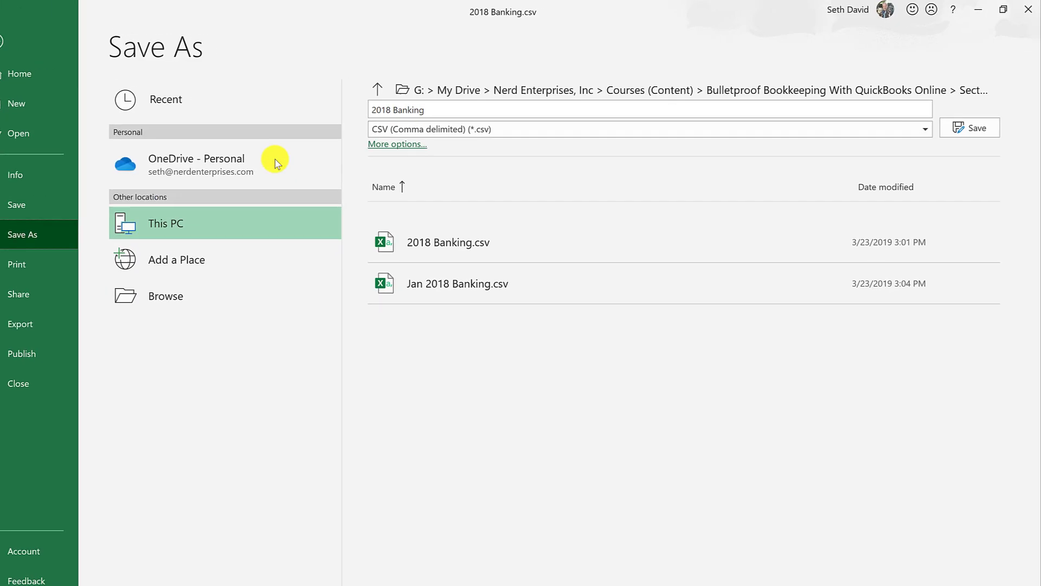
pyautogui.click(436, 129)
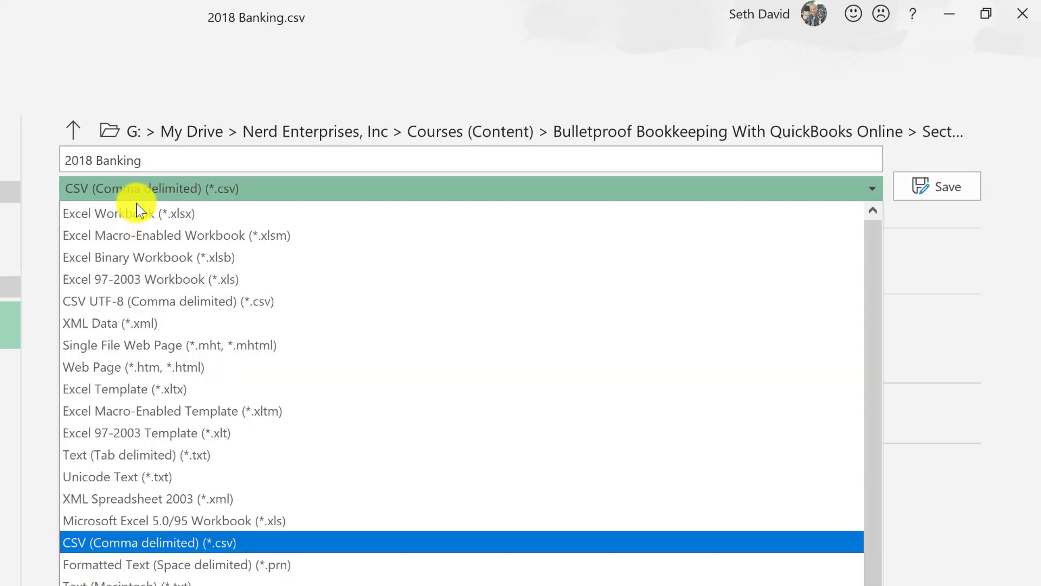
pyautogui.click(136, 213)
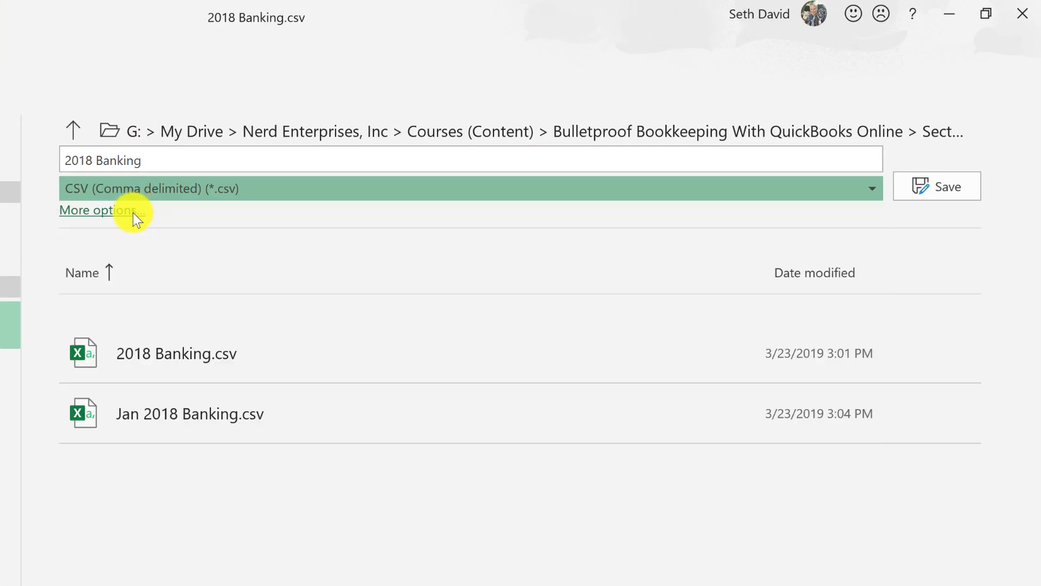
pyautogui.click(145, 161)
pyautogui.click(196, 159)
pyautogui.write('Sampl')
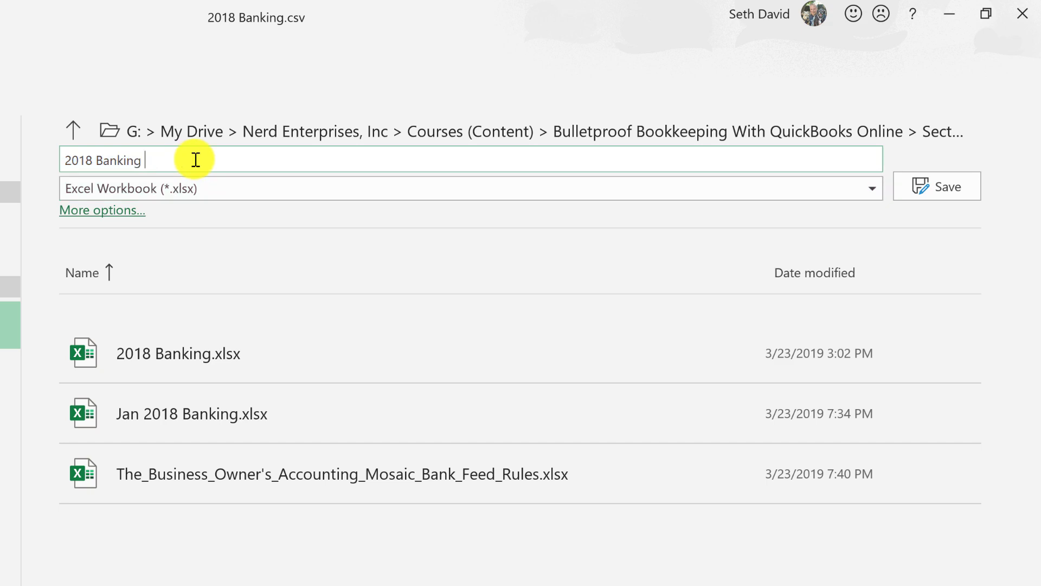
pyautogui.write('e')
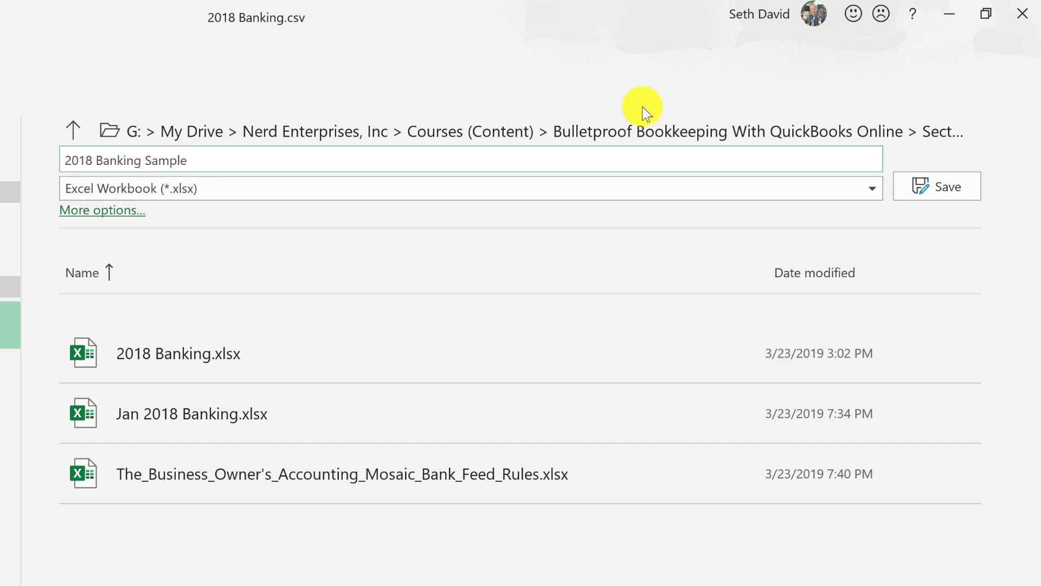
pyautogui.click(957, 187)
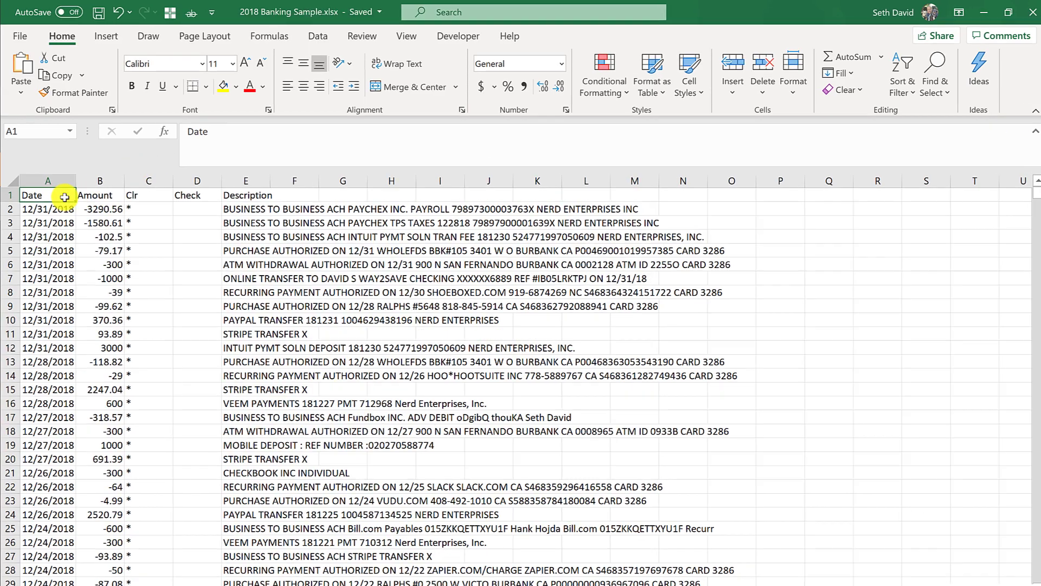
pyautogui.hotkey('ctrl', 'shift', 'Right')
pyautogui.press('Down')
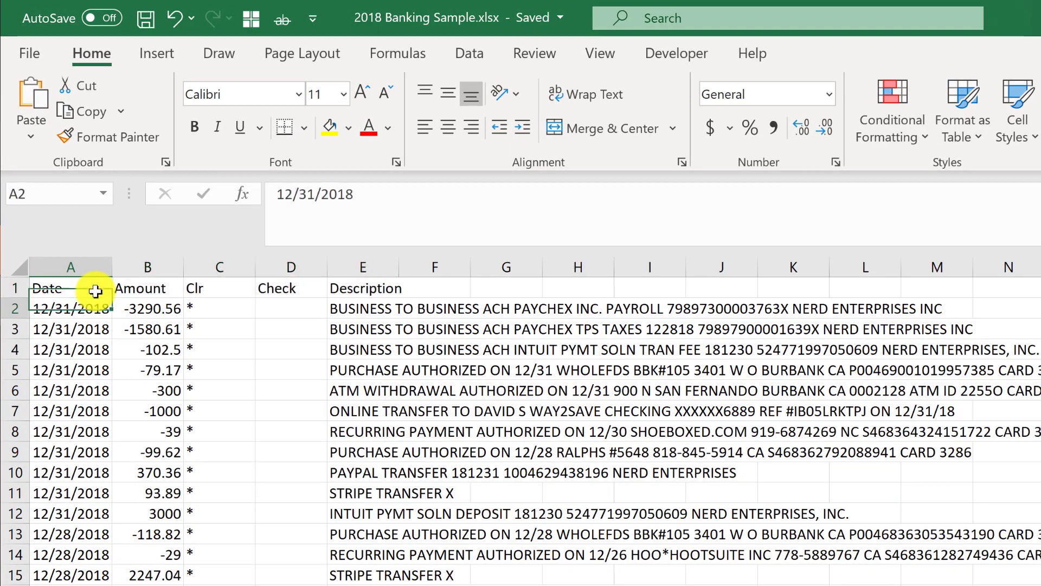
pyautogui.press('Up')
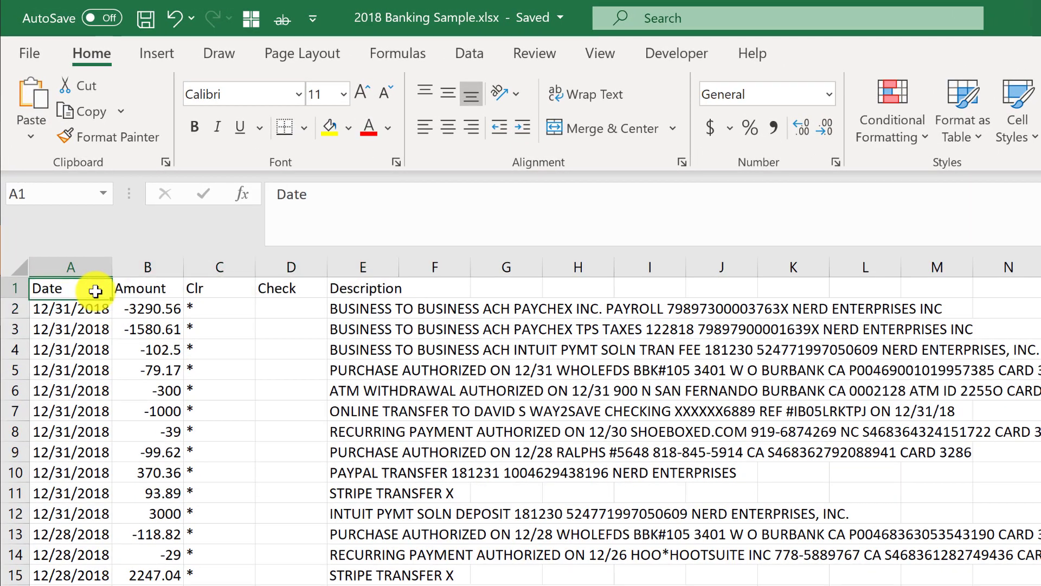
pyautogui.hotkey('ctrl', 'shift', 'Right')
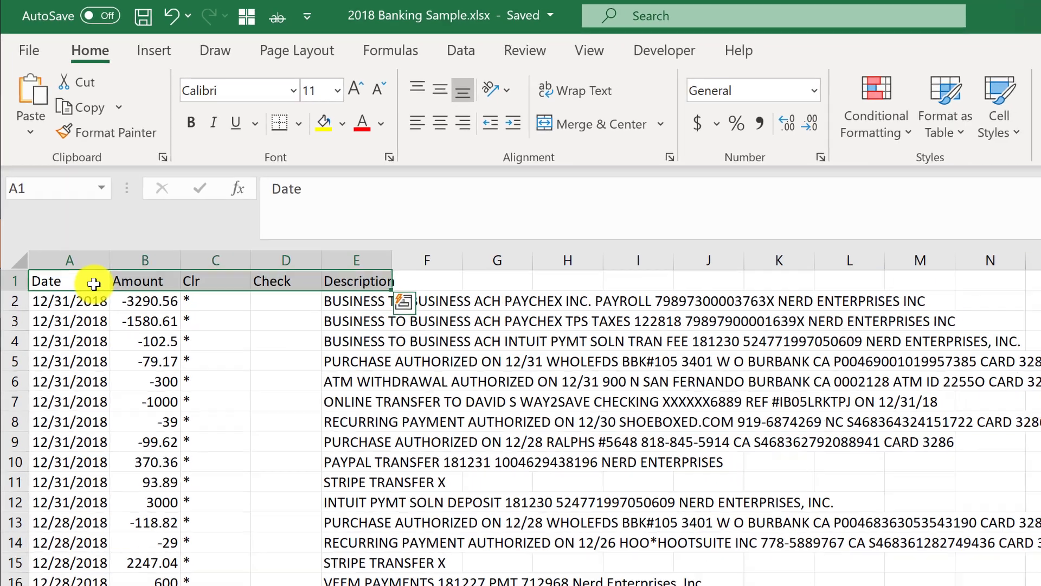
pyautogui.hotkey('ctrl', 'Down')
pyautogui.press('Down')
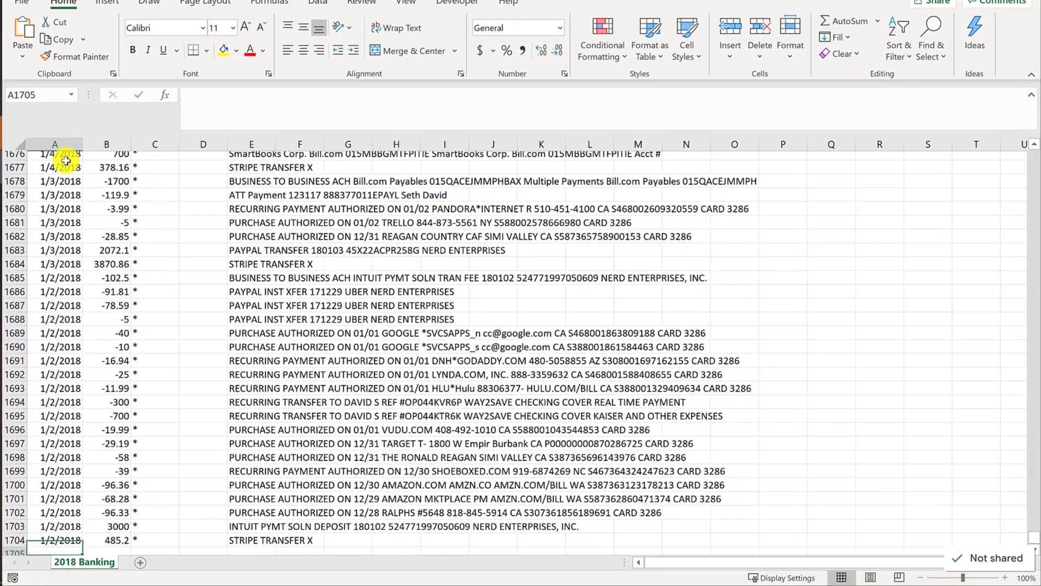
pyautogui.press('Up')
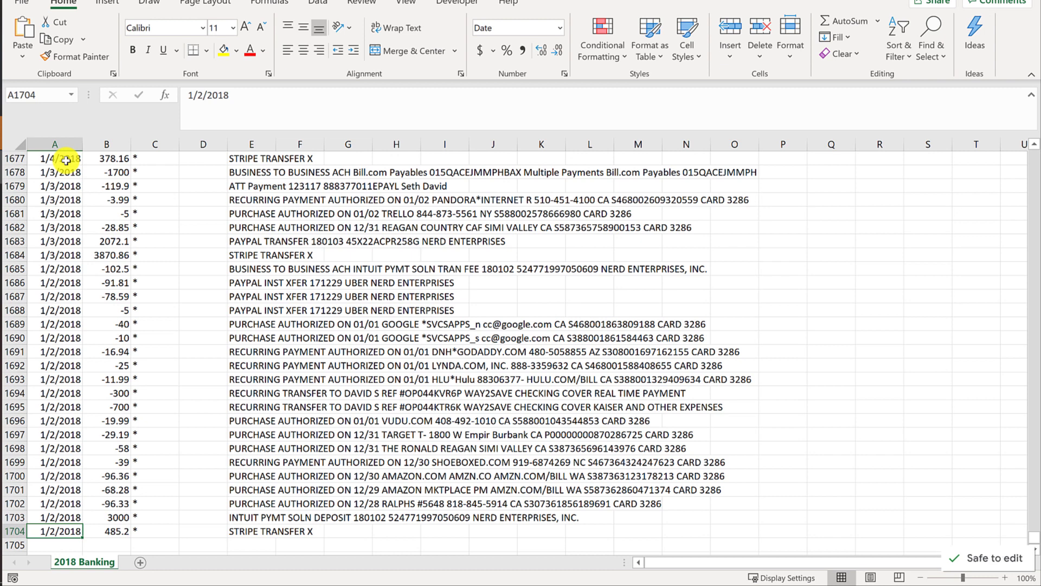
pyautogui.hotkey('ctrl', 'Up')
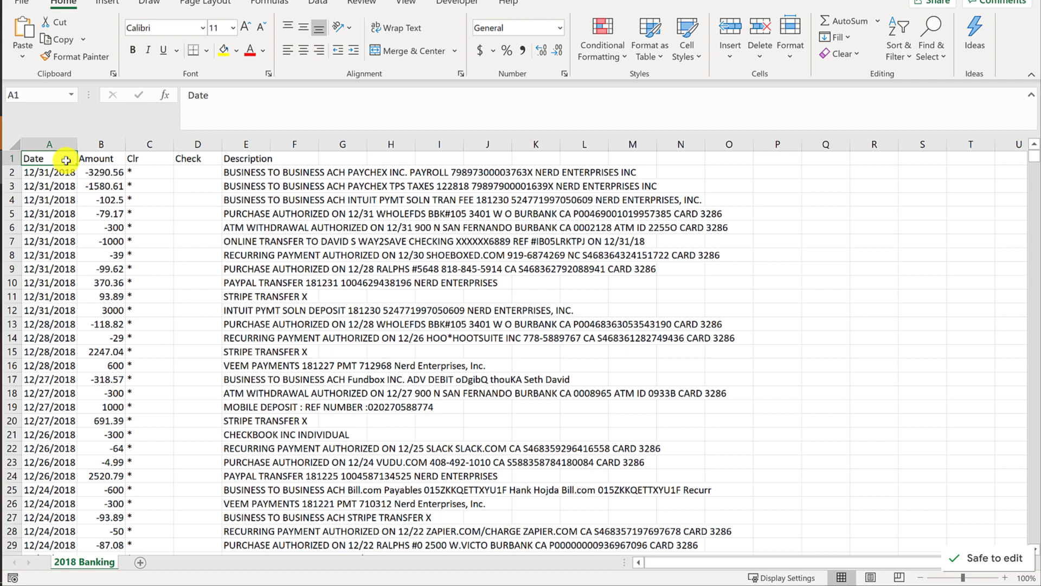
pyautogui.press('Down')
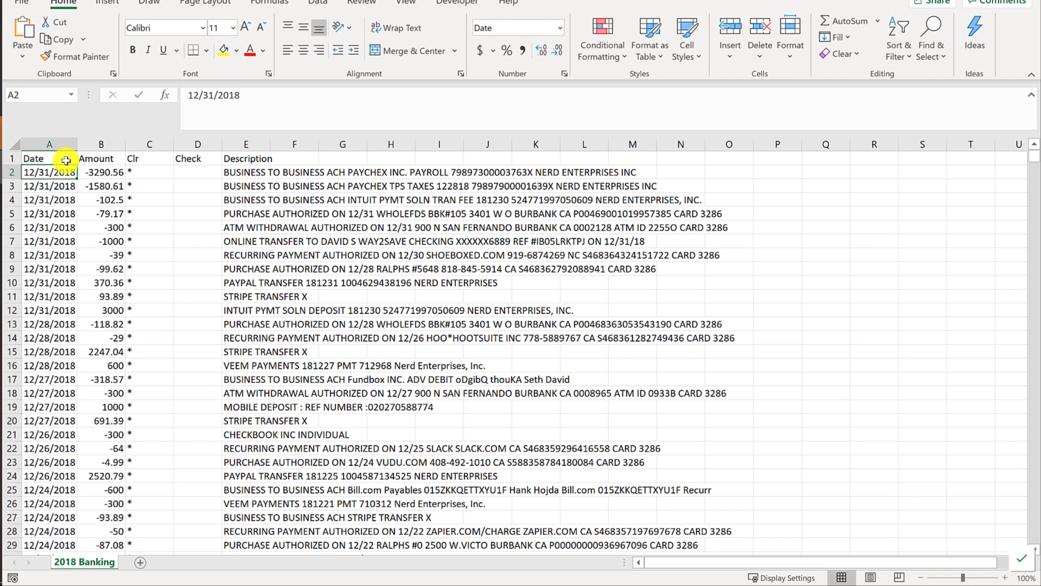
pyautogui.hotkey('ctrl', 'Down')
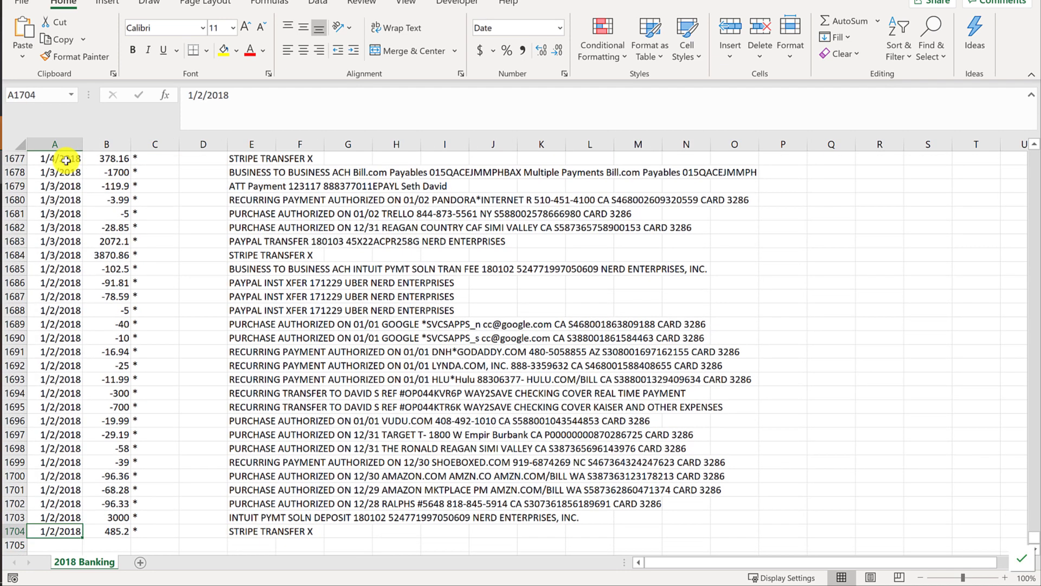
pyautogui.hotkey('ctrl', 'Up')
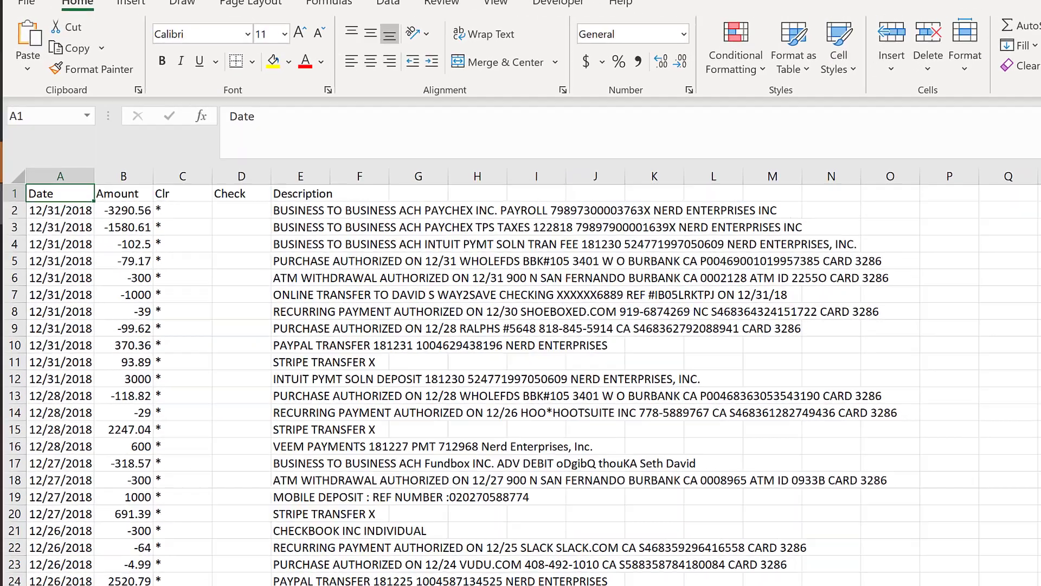
# Select A1:E1704, covering Date through Description for every transaction, and scroll to verify.
pyautogui.hotkey('ctrl', 'shift', 'Right')
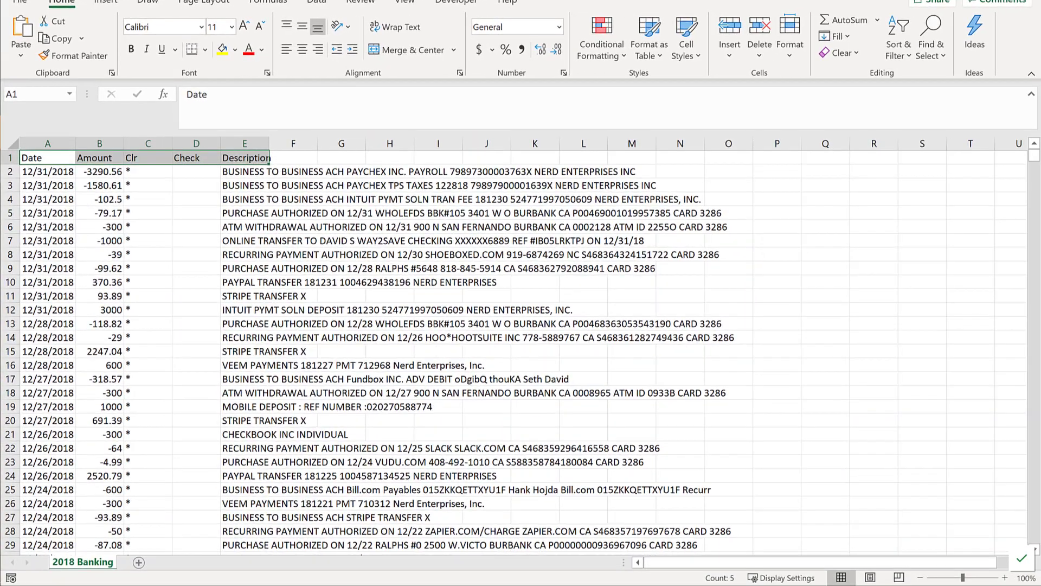
pyautogui.hotkey('ctrl', 'shift', 'Down')
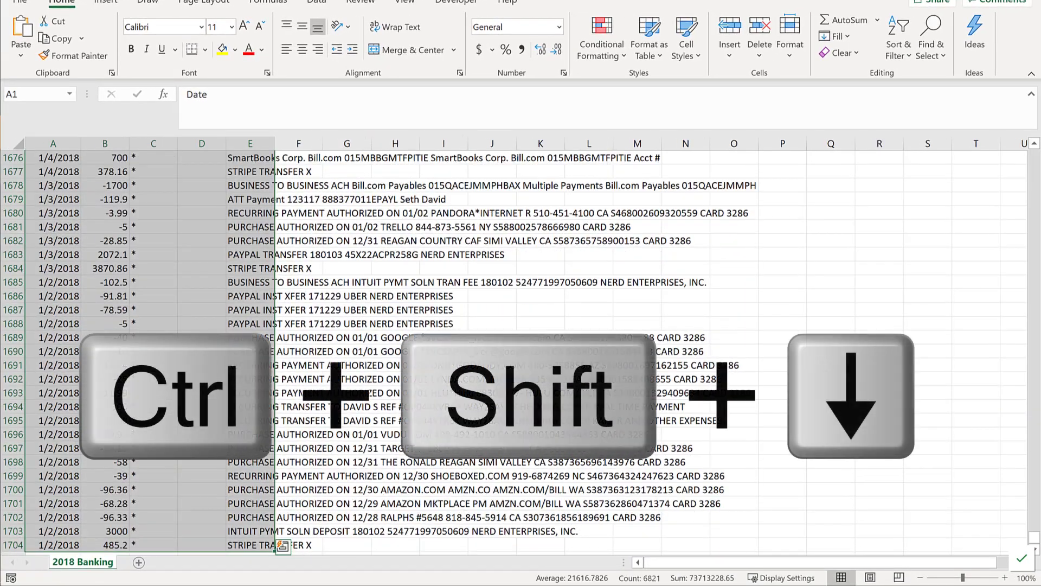
pyautogui.scroll(-2, 173, 407)
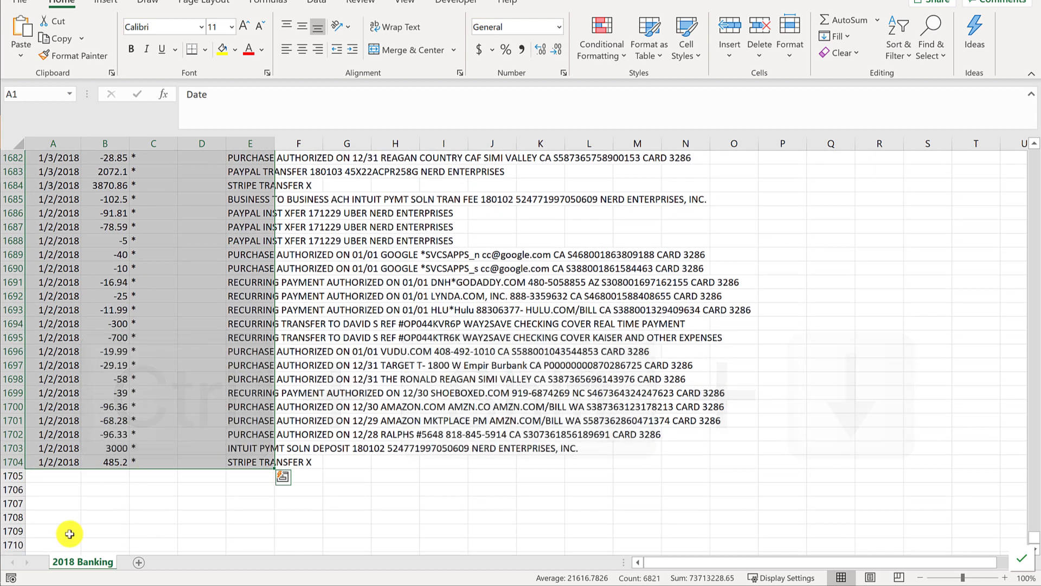
pyautogui.scroll(-1, 50, 482)
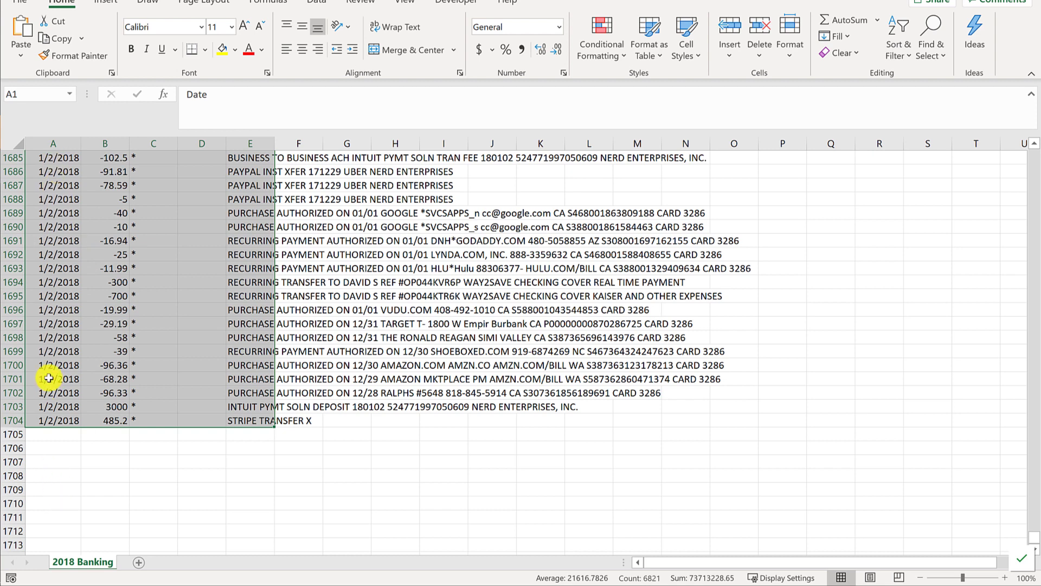
pyautogui.scroll(20, 48, 378)
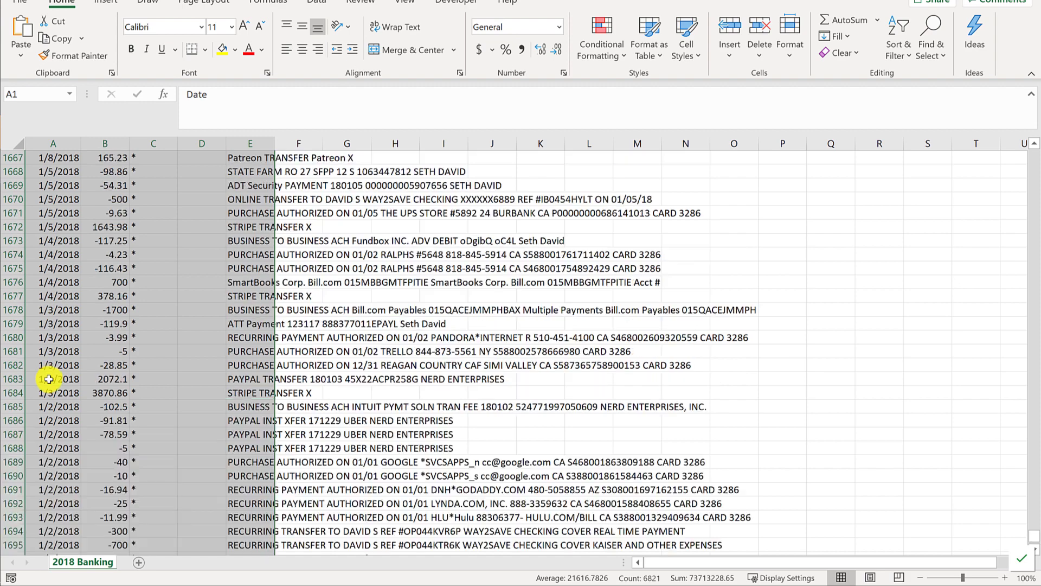
pyautogui.scroll(4, 425, 316)
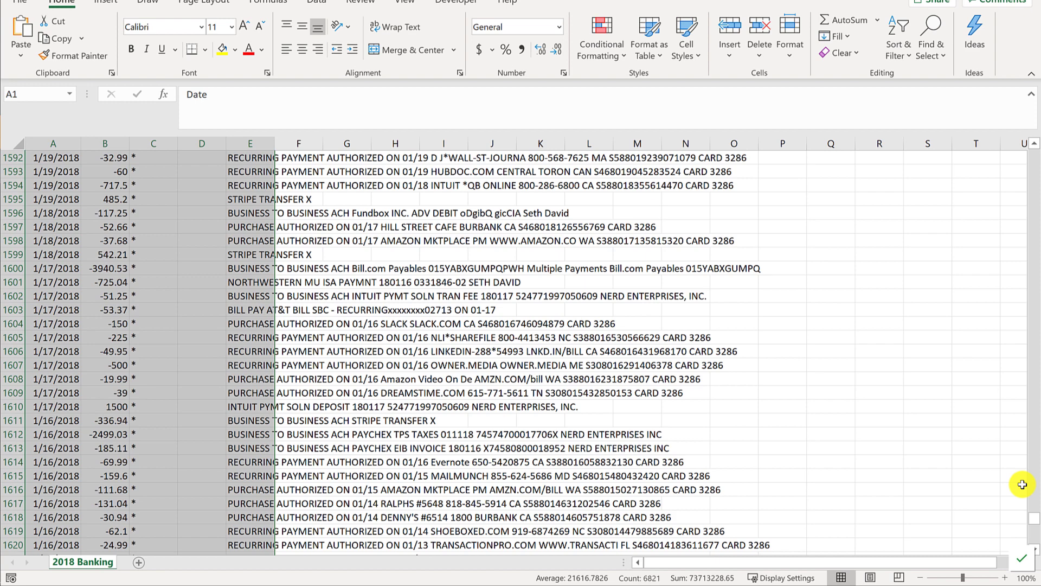
pyautogui.moveTo(1034, 520); pyautogui.dragTo(1034, 157)
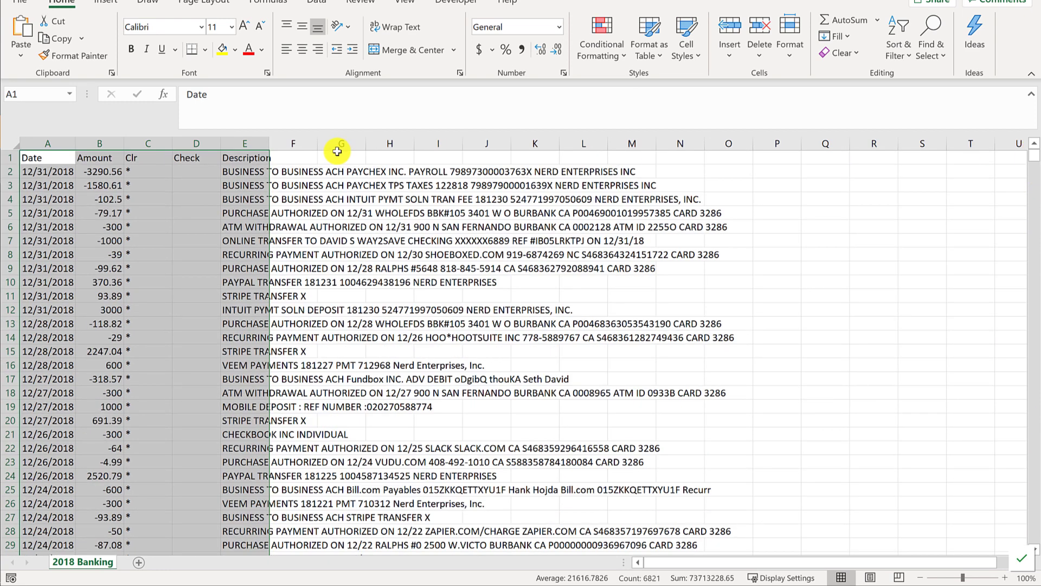
pyautogui.hotkey('ctrl', 't')
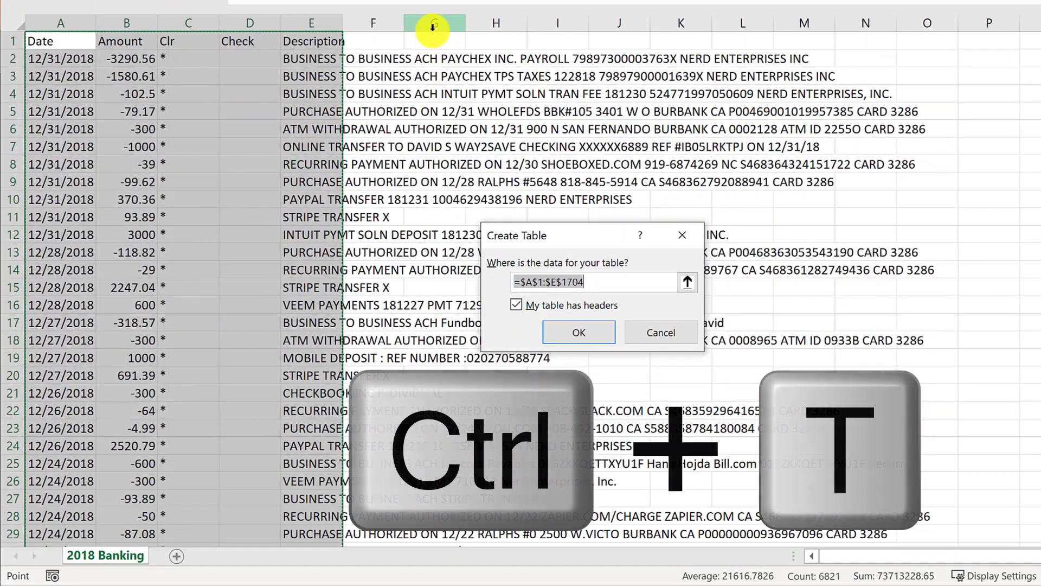
pyautogui.press('Return')
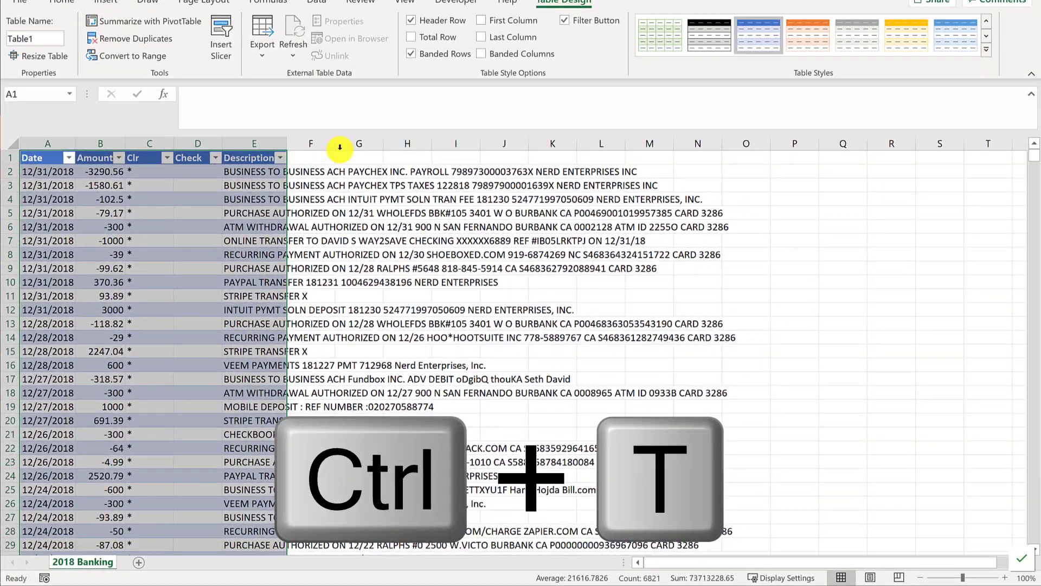
pyautogui.hotkey('ctrl', 'a')
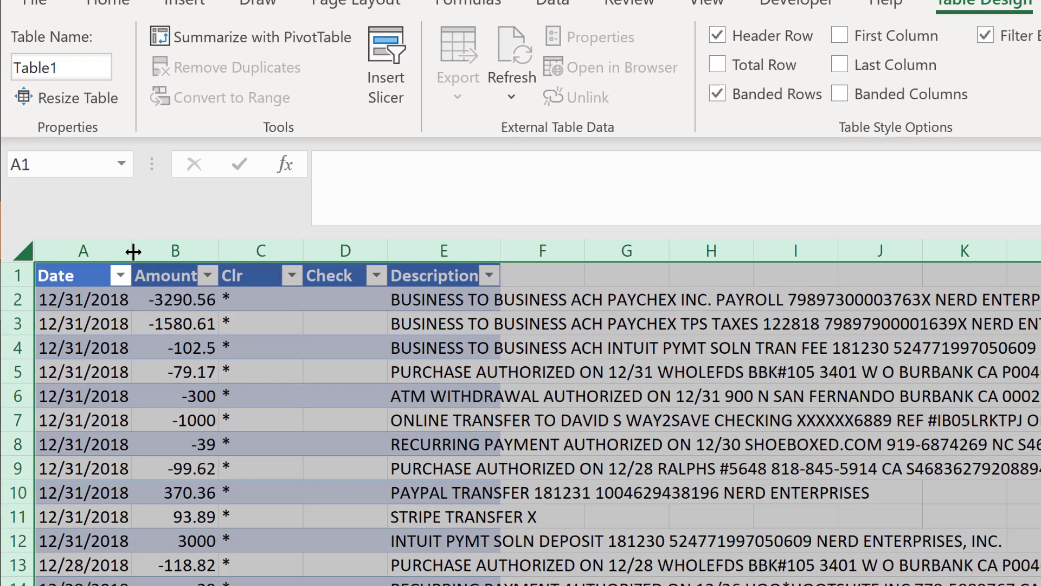
pyautogui.doubleClick(133, 251)
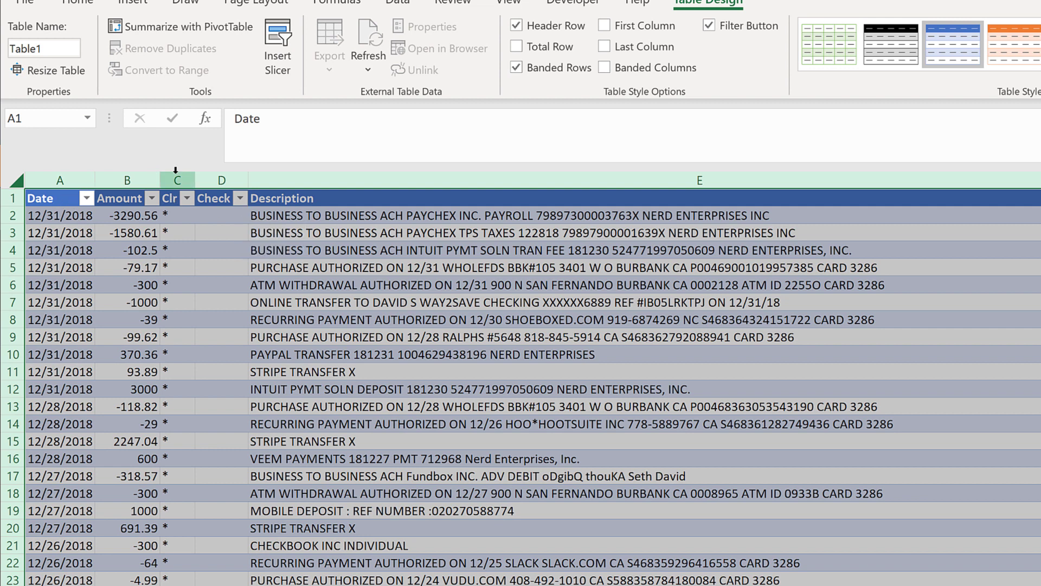
pyautogui.click(307, 198)
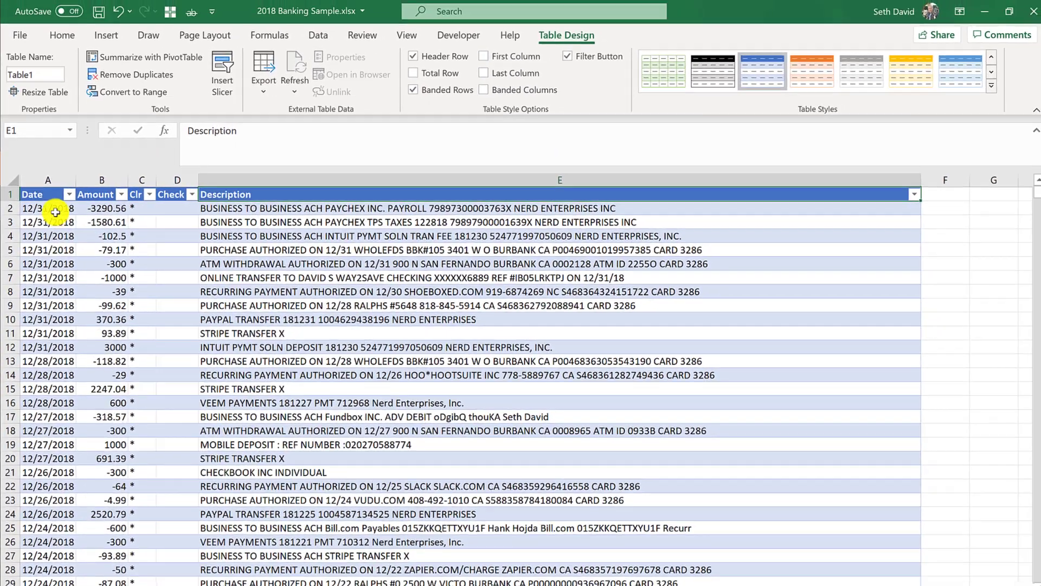
pyautogui.click(63, 215)
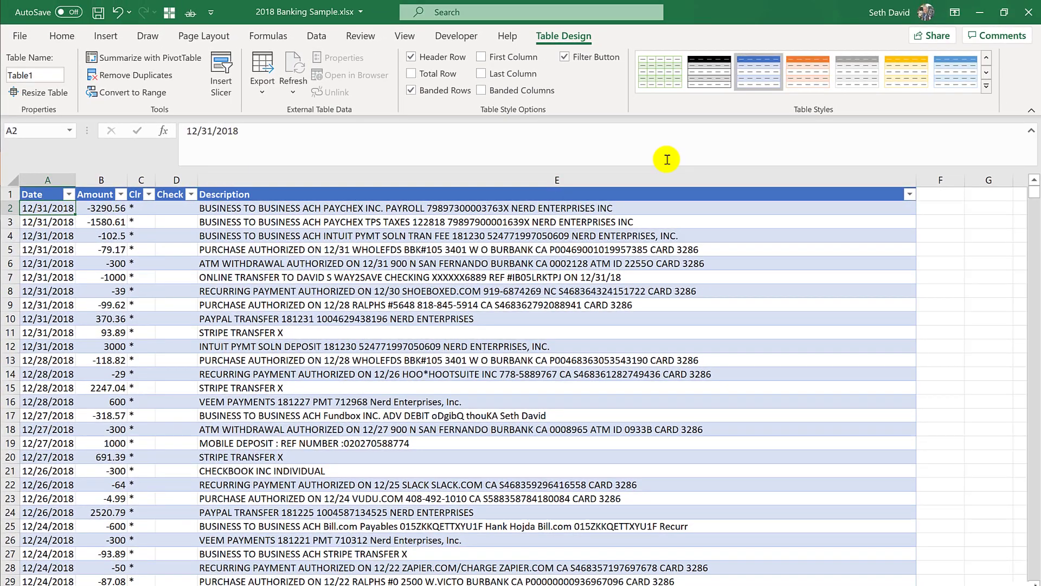
pyautogui.click(899, 84)
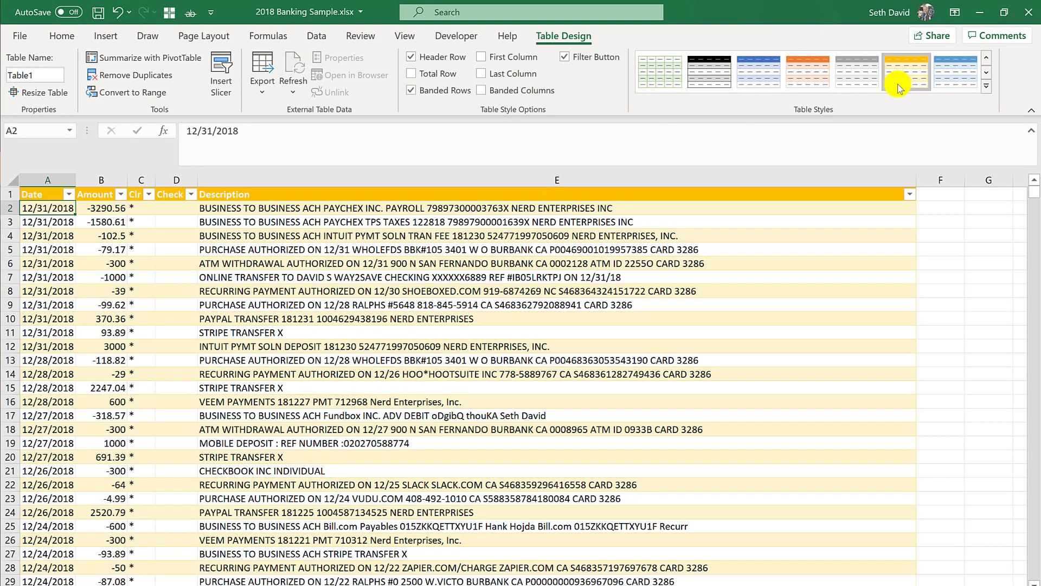
pyautogui.click(962, 72)
pyautogui.click(255, 210)
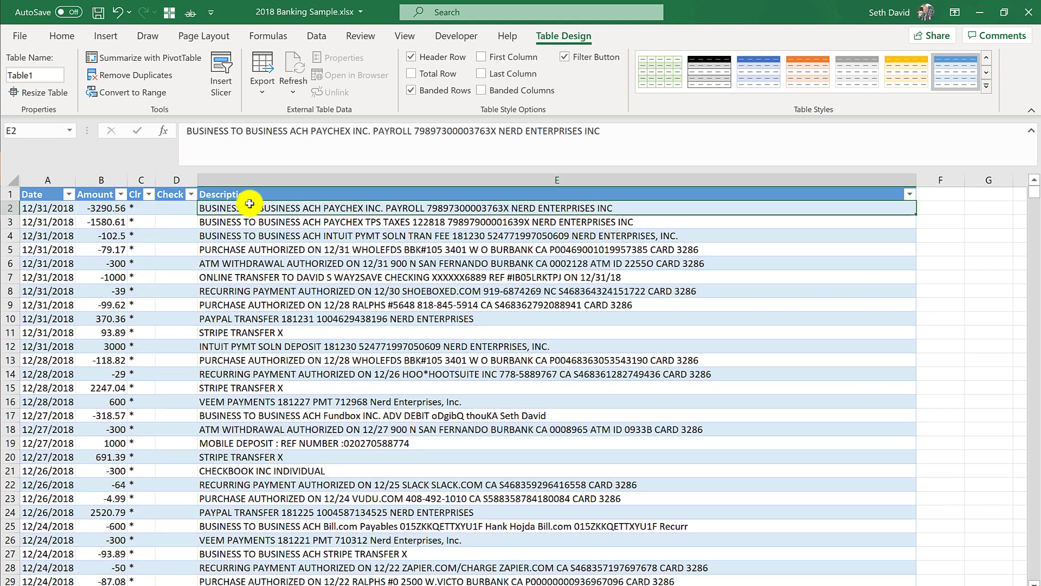
pyautogui.click(248, 193)
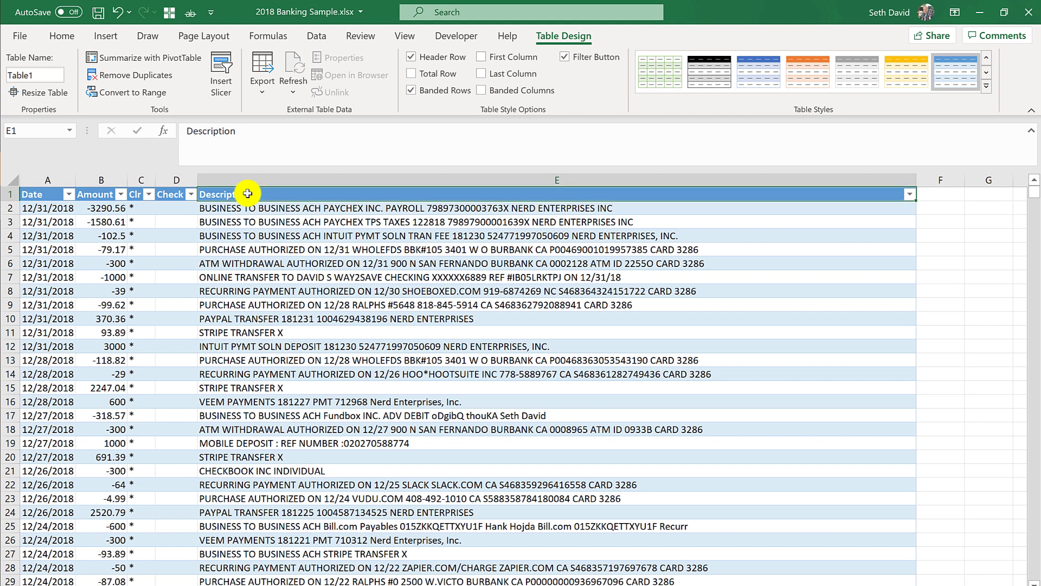
pyautogui.press('Right')
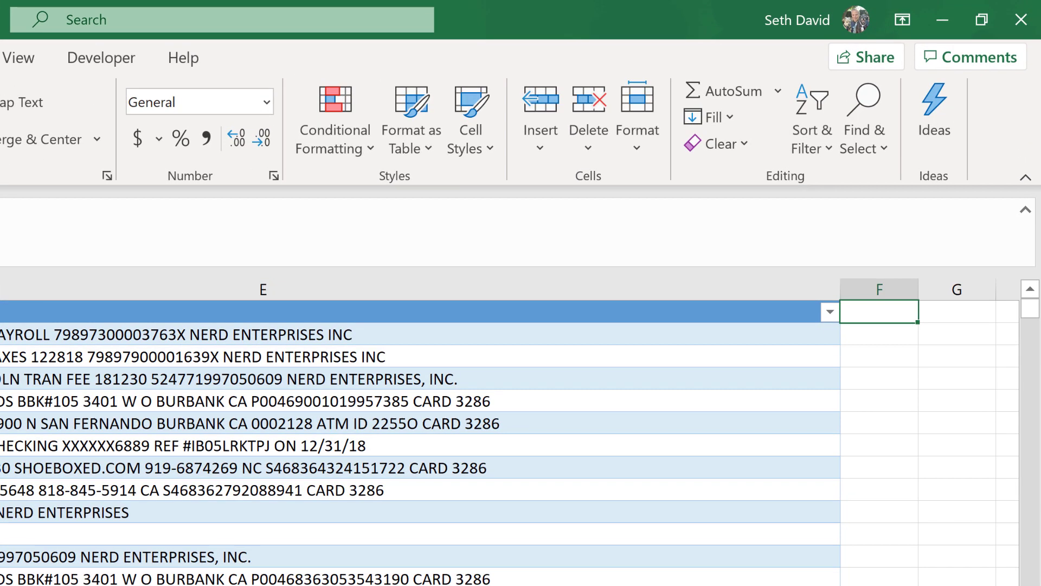
# Add the headers 'QuickBooks Payee' in F1 and 'QuickBooks Account' in G1.
pyautogui.write('Qu')
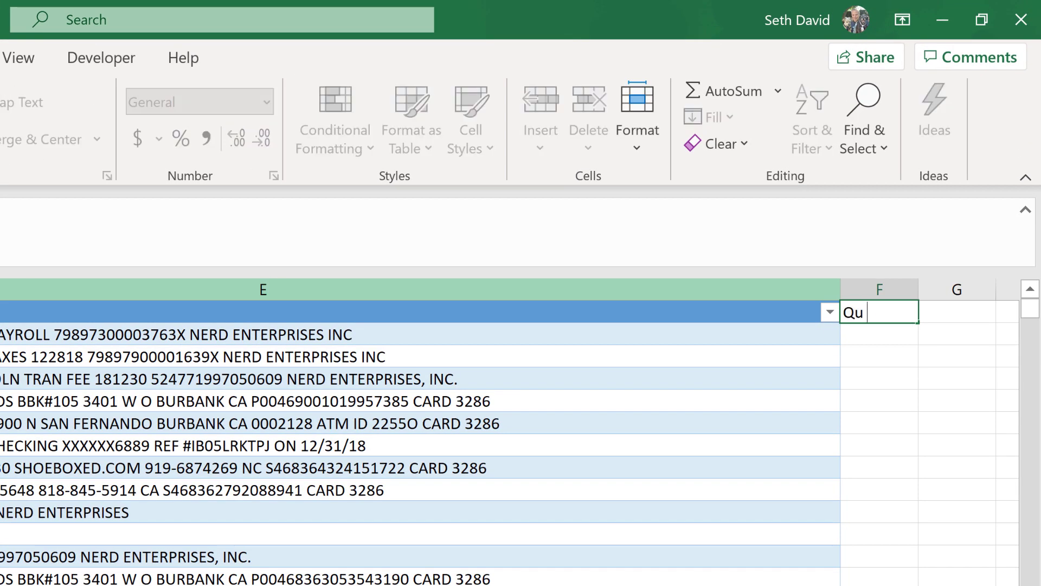
pyautogui.write('ickBooks Pa')
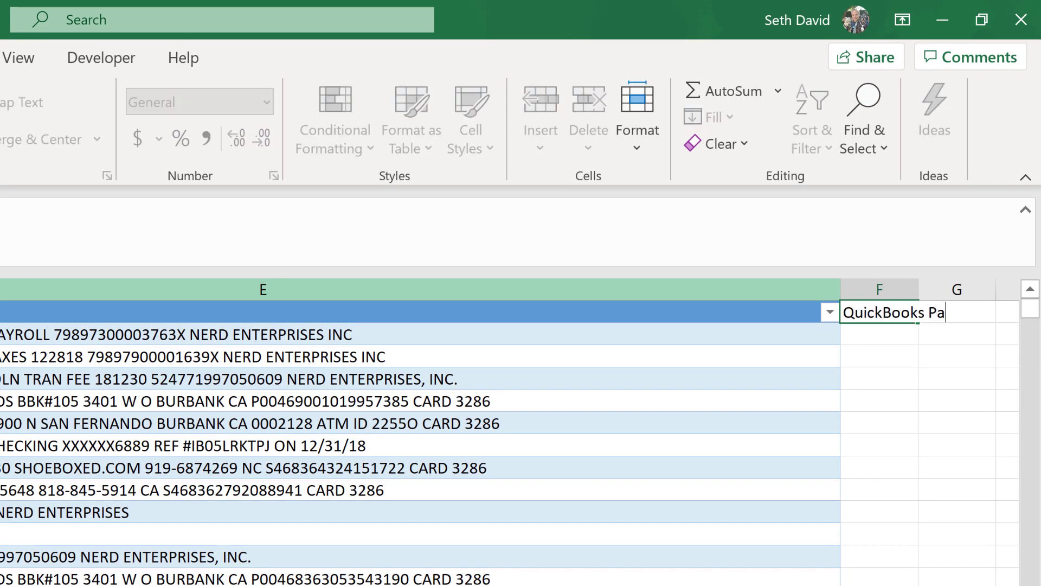
pyautogui.write('y')
pyautogui.press('Tab')
pyautogui.write('Quic')
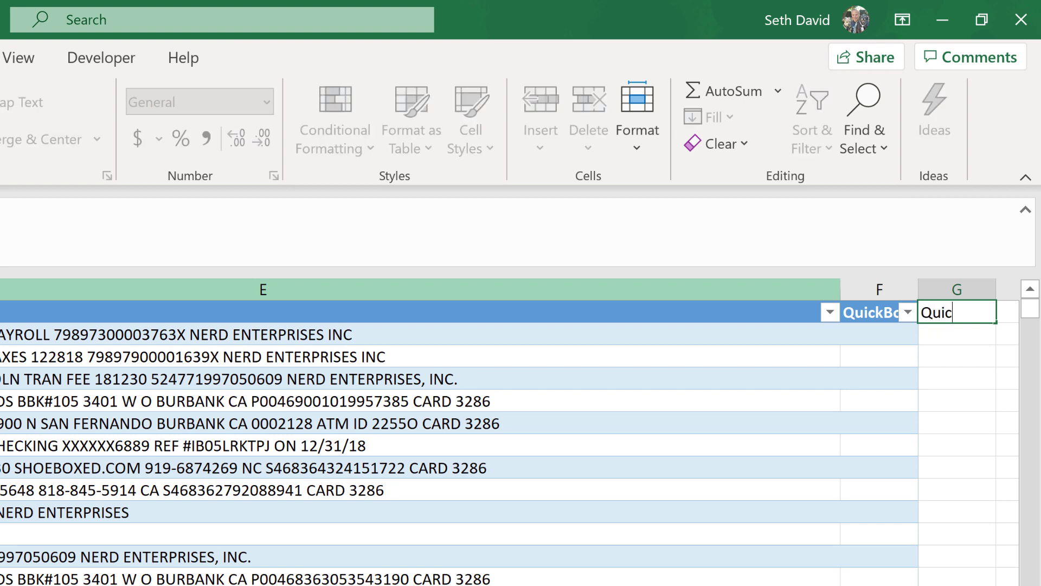
pyautogui.write('kBooks Account')
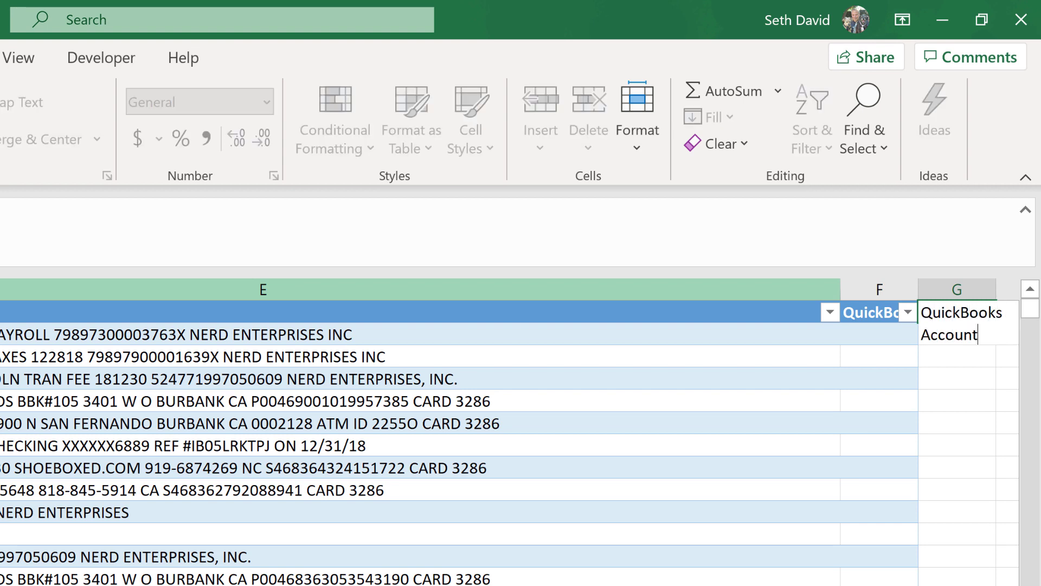
pyautogui.press('Tab')
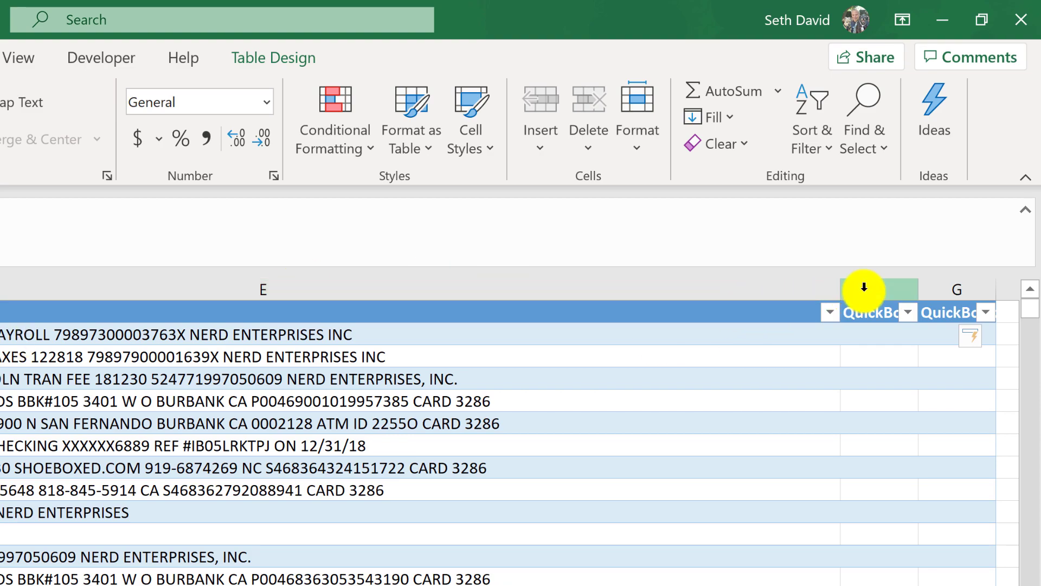
# Autofit columns F and G so the QuickBooks Payee header is readable.
pyautogui.moveTo(865, 287); pyautogui.dragTo(935, 284)
pyautogui.doubleClick(919, 282)
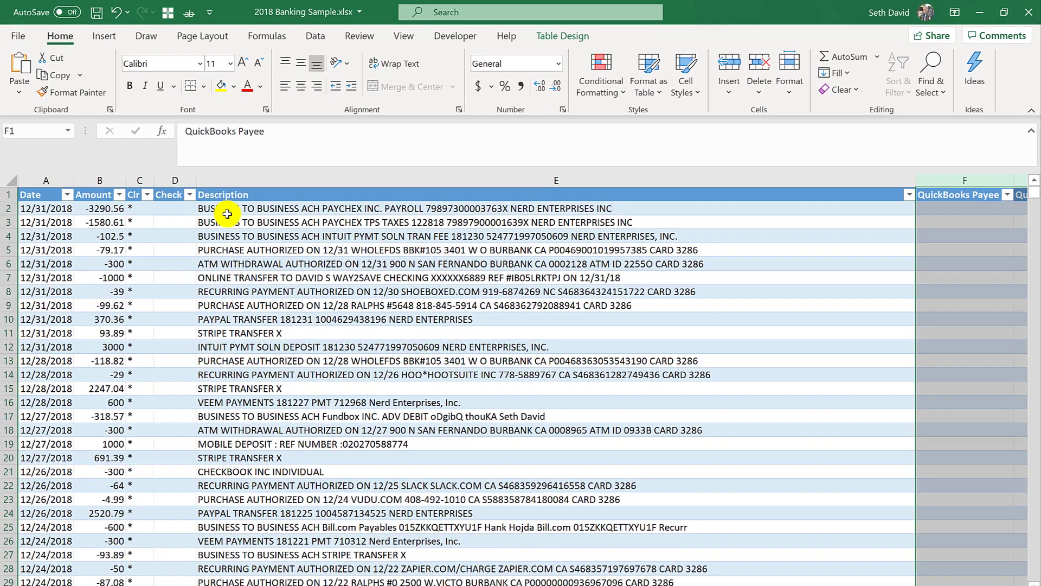
pyautogui.click(227, 214)
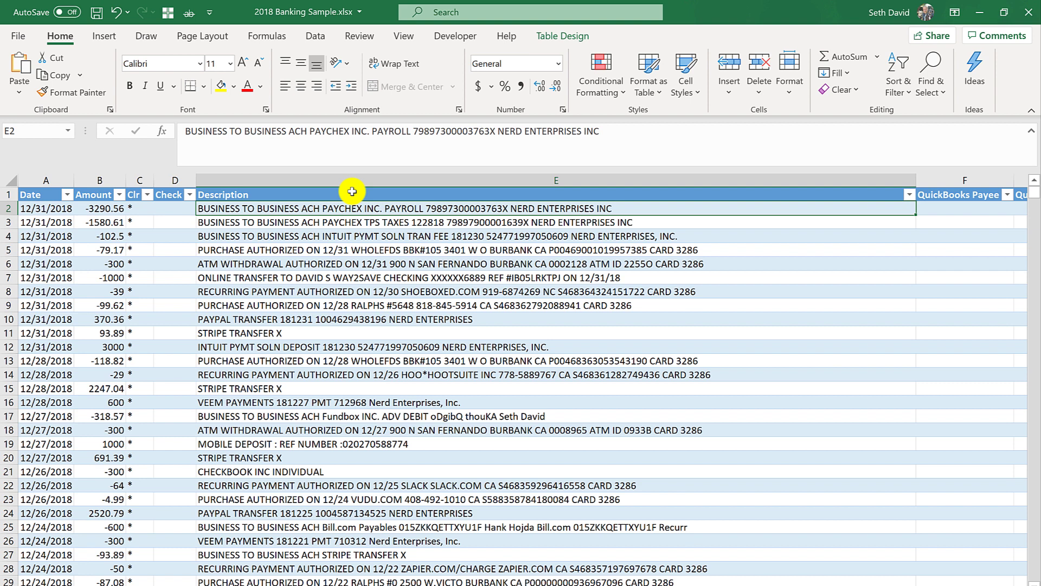
# Sort the table A to Z by Description from the Data tab, bringing ADT Security first.
pyautogui.click(313, 37)
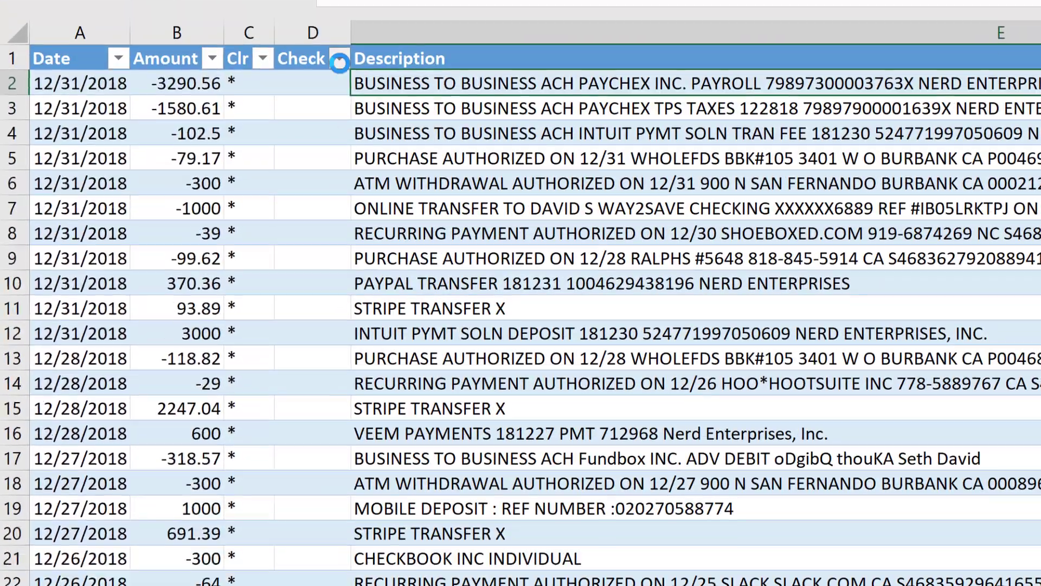
pyautogui.click(267, 274)
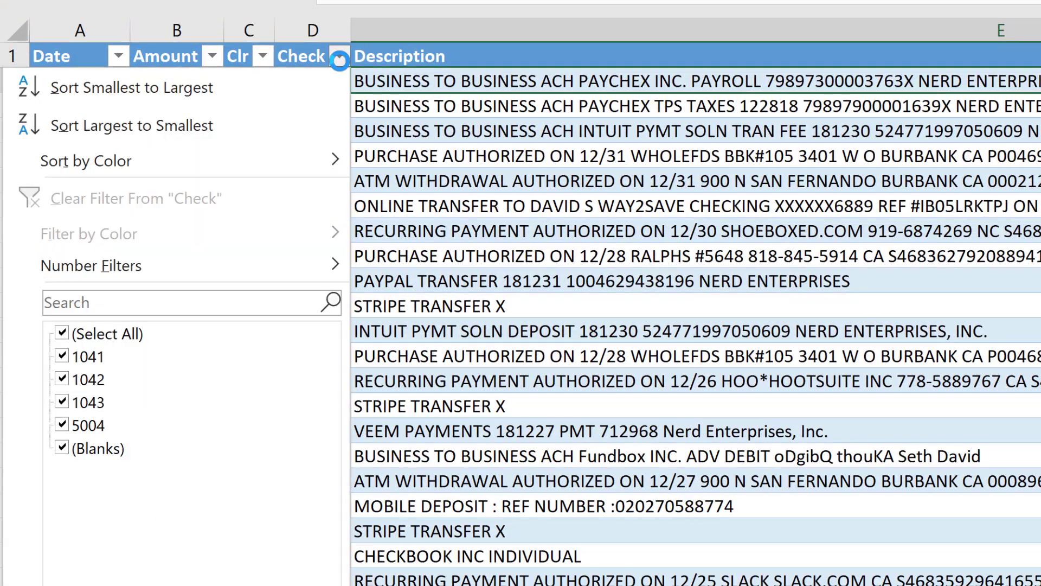
pyautogui.click(383, 84)
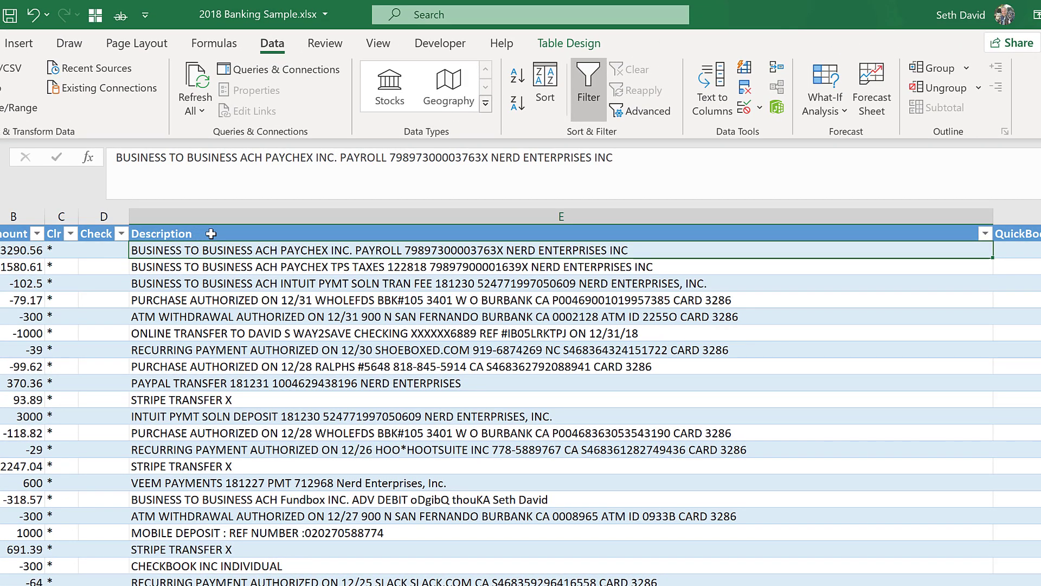
pyautogui.click(520, 80)
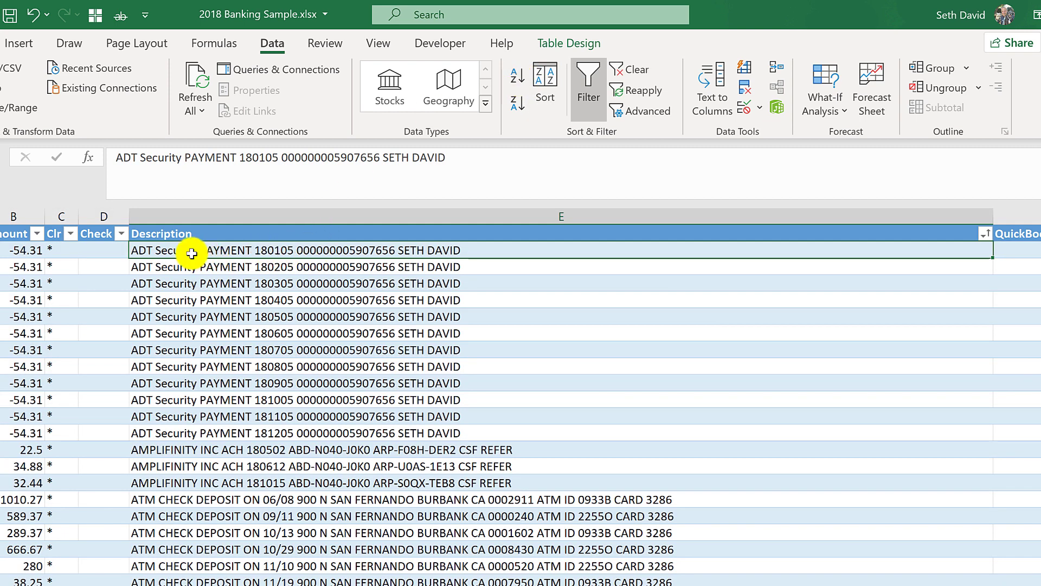
# Enter ADT as the payee in F2 and fill it down through row 13.
pyautogui.press('Tab')
pyautogui.write('ADT')
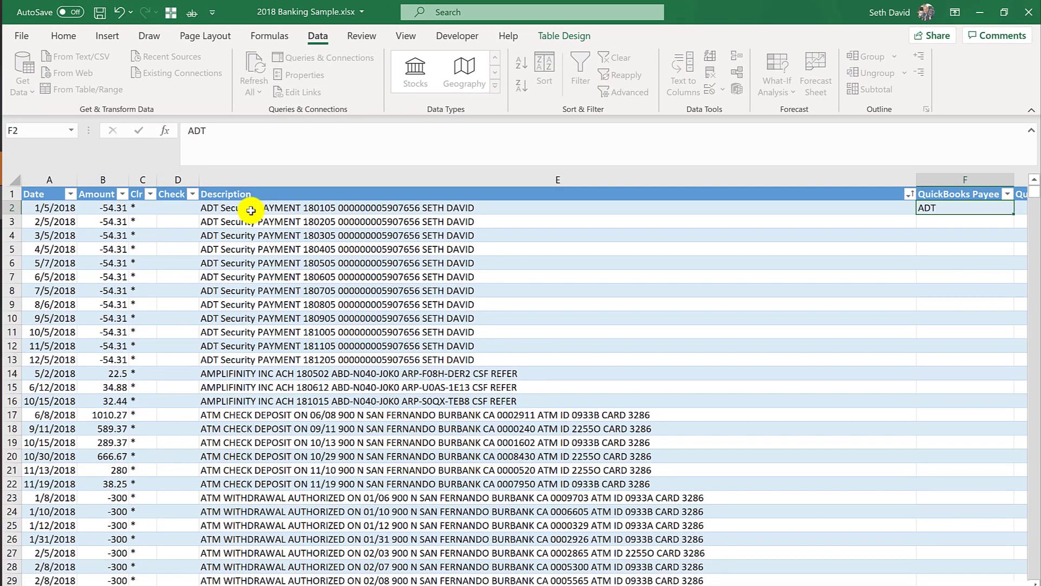
pyautogui.hotkey('shift', 'Down')
pyautogui.hotkey('shift', 'Down')
pyautogui.hotkey('shift', 'Down')
pyautogui.hotkey('shift', 'Down')
pyautogui.hotkey('shift', 'Down')
pyautogui.hotkey('shift', 'Down')
pyautogui.hotkey('shift', 'Down')
pyautogui.hotkey('shift', 'Down')
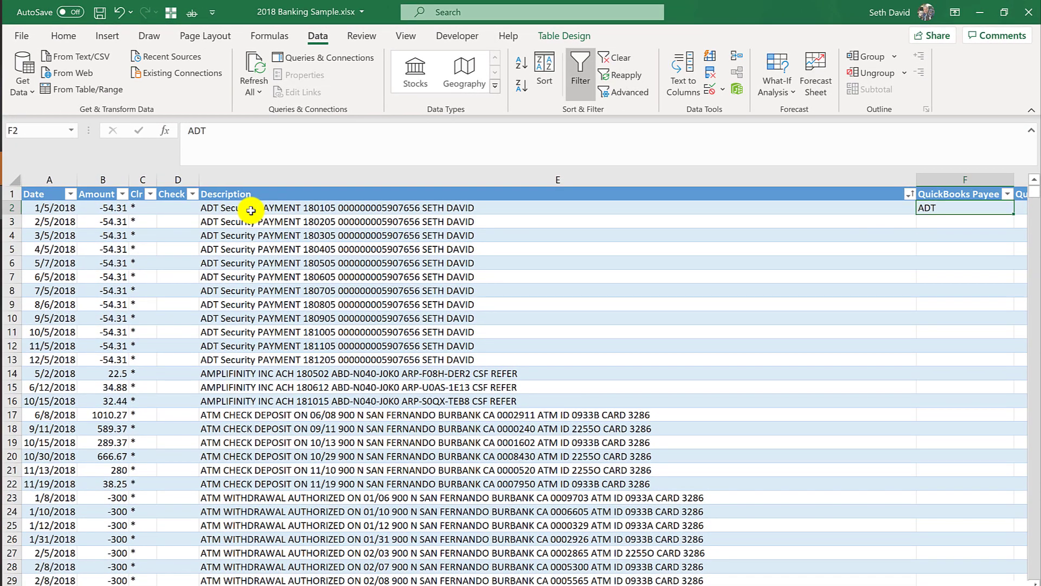
pyautogui.hotkey('shift', 'Down')
pyautogui.hotkey('shift', 'Down')
pyautogui.hotkey('shift', 'Down')
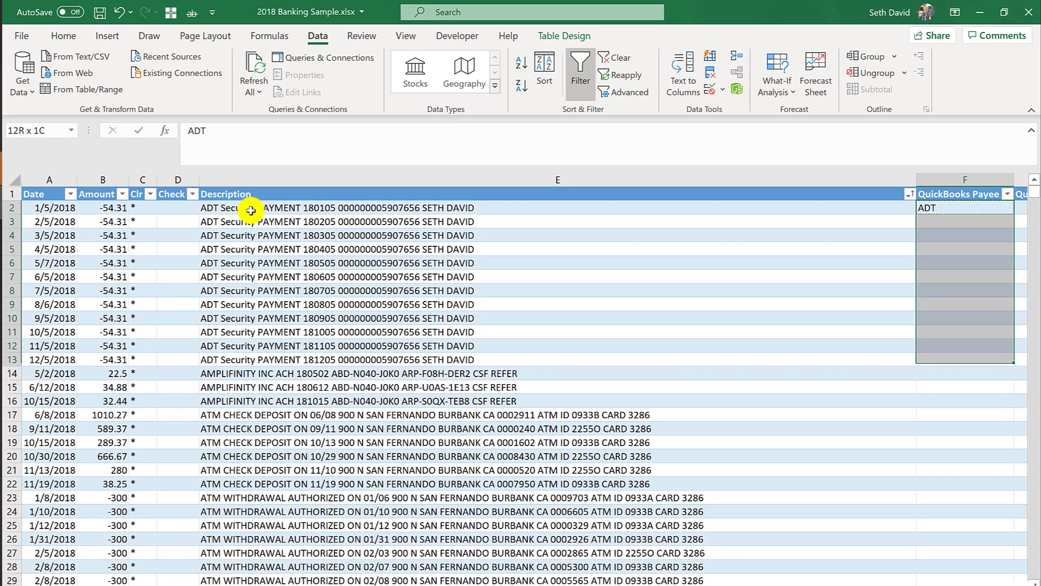
pyautogui.write('ADT ADT ADT ADT ADT ADT ADT ADT ADT ADT ADT')
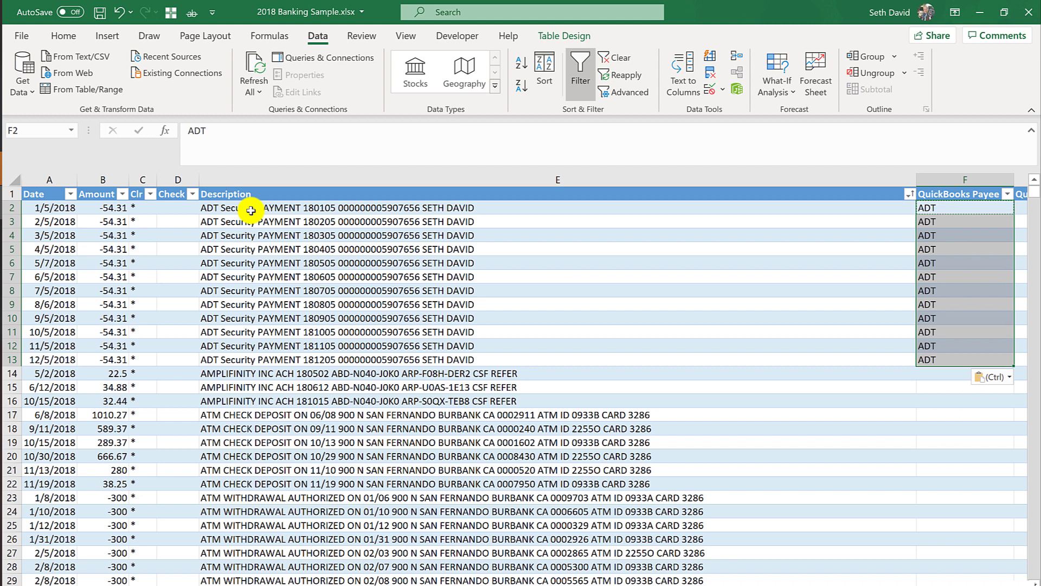
# Enter Security Services as the account in G2 and fill it down through G13.
pyautogui.press('Right')
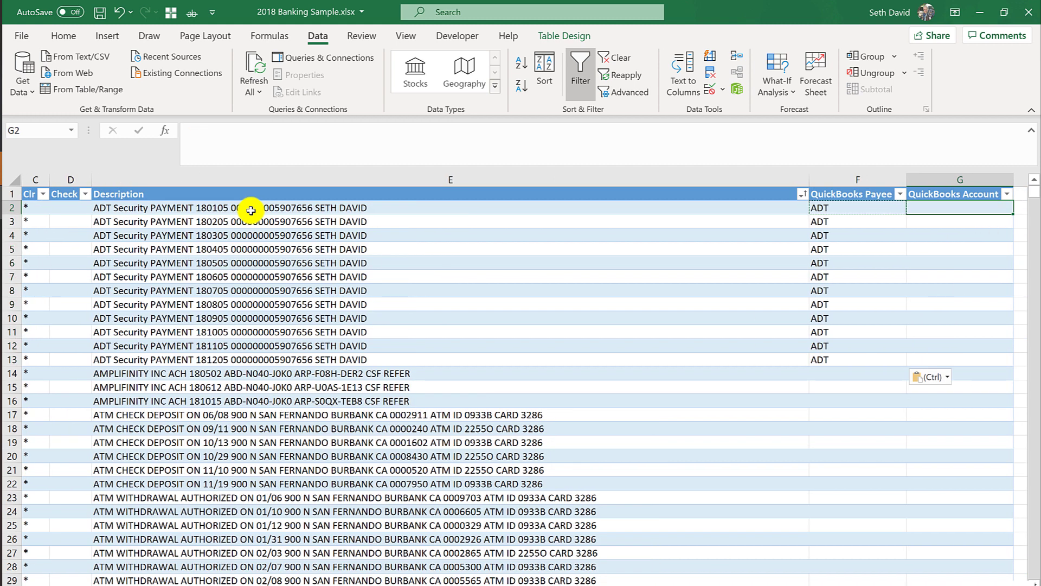
pyautogui.write('Security Services')
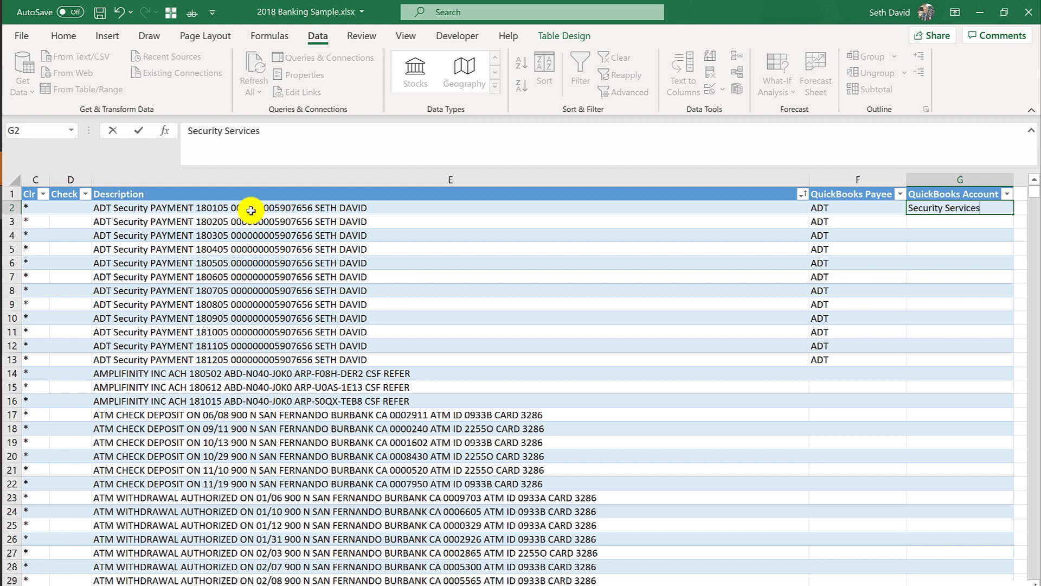
pyautogui.press('Return')
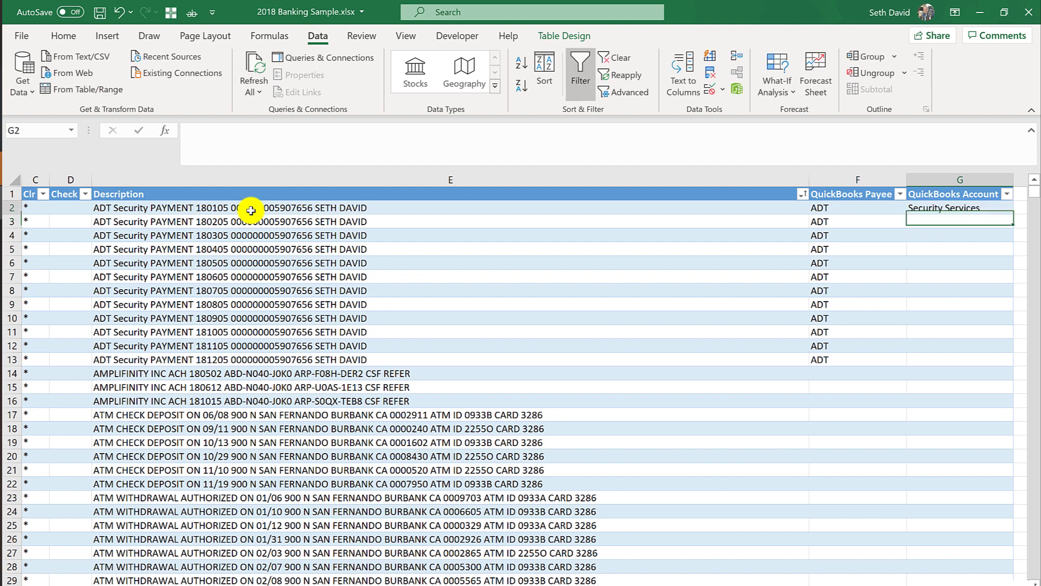
pyautogui.press('Up')
pyautogui.hotkey('shift', 'Down')
pyautogui.hotkey('shift', 'Down')
pyautogui.hotkey('shift', 'Down')
pyautogui.hotkey('shift', 'Down')
pyautogui.hotkey('shift', 'Down')
pyautogui.hotkey('shift', 'Down')
pyautogui.hotkey('shift', 'Down')
pyautogui.hotkey('shift', 'Down')
pyautogui.hotkey('shift', 'Down')
pyautogui.hotkey('shift', 'Down')
pyautogui.hotkey('shift', 'Down')
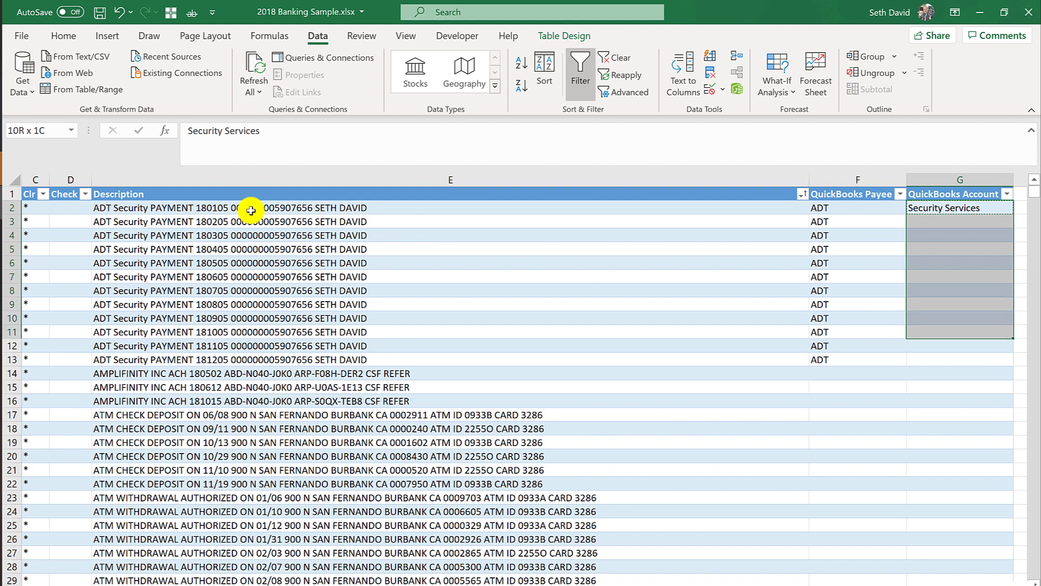
pyautogui.hotkey('ctrl', 'd')
pyautogui.press('Left')
pyautogui.press('Left')
pyautogui.press('Left')
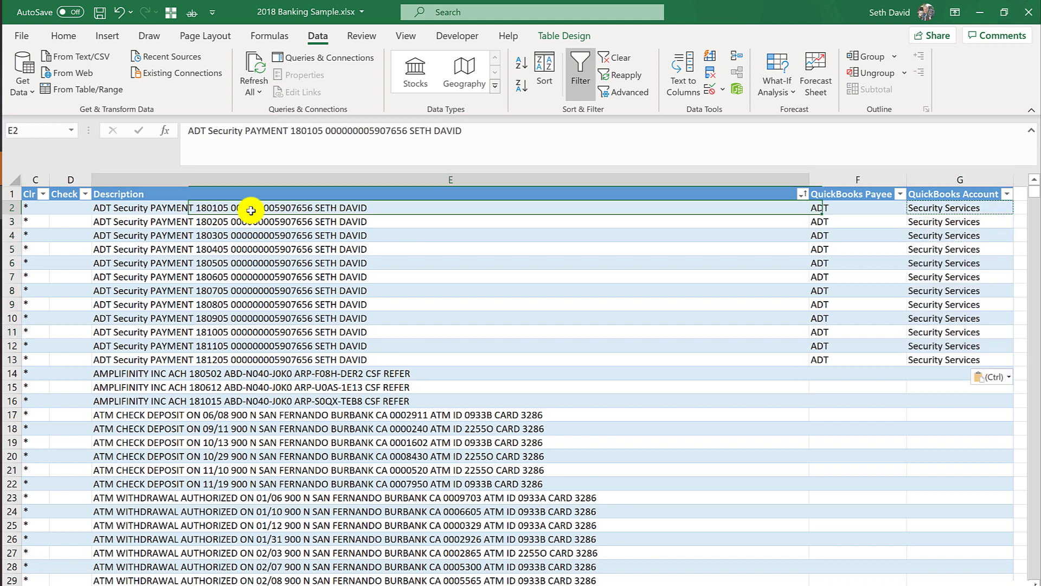
pyautogui.press('Down')
pyautogui.press('Down')
pyautogui.press('Down')
pyautogui.press('Down')
pyautogui.press('Down')
pyautogui.press('Right')
pyautogui.press('Down')
pyautogui.press('Down')
pyautogui.press('Down')
pyautogui.press('Down')
pyautogui.press('Down')
pyautogui.press('Down')
pyautogui.press('Down')
pyautogui.press('Down')
pyautogui.press('Down')
pyautogui.press('Down')
pyautogui.press('Down')
pyautogui.press('Down')
pyautogui.press('Down')
pyautogui.press('Down')
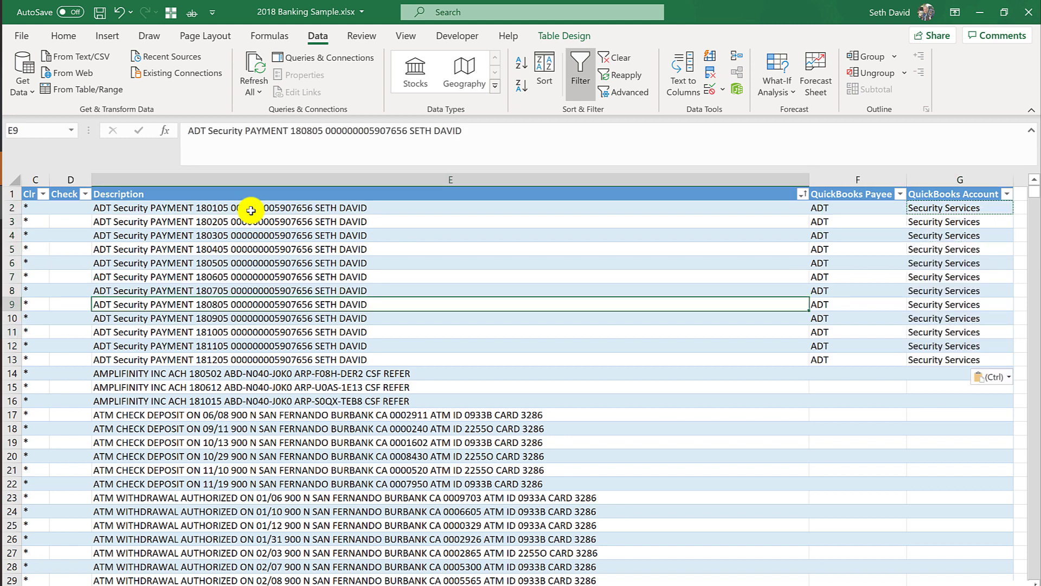
# Enter the owner's name as payee and Shareholder Distributions as account in row 17.
pyautogui.press('Up')
pyautogui.press('Up')
pyautogui.press('Up')
pyautogui.press('Up')
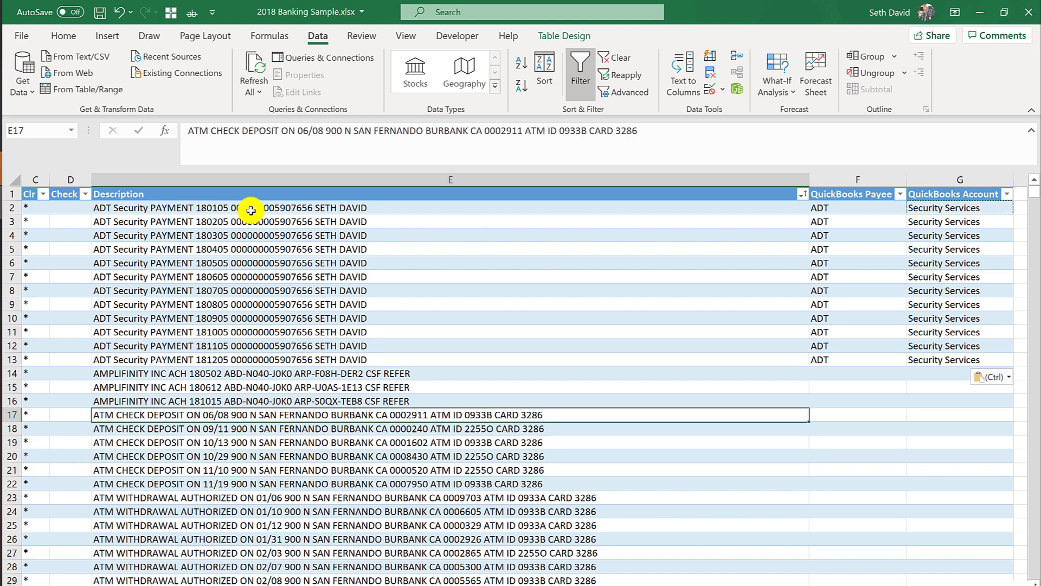
pyautogui.press('Right')
pyautogui.write('Seth')
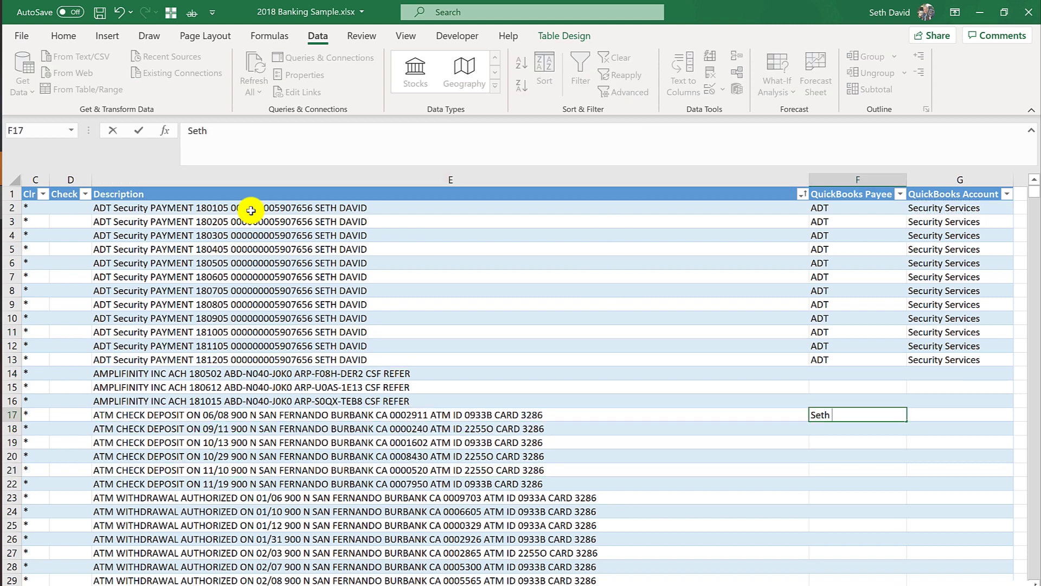
pyautogui.press('Tab')
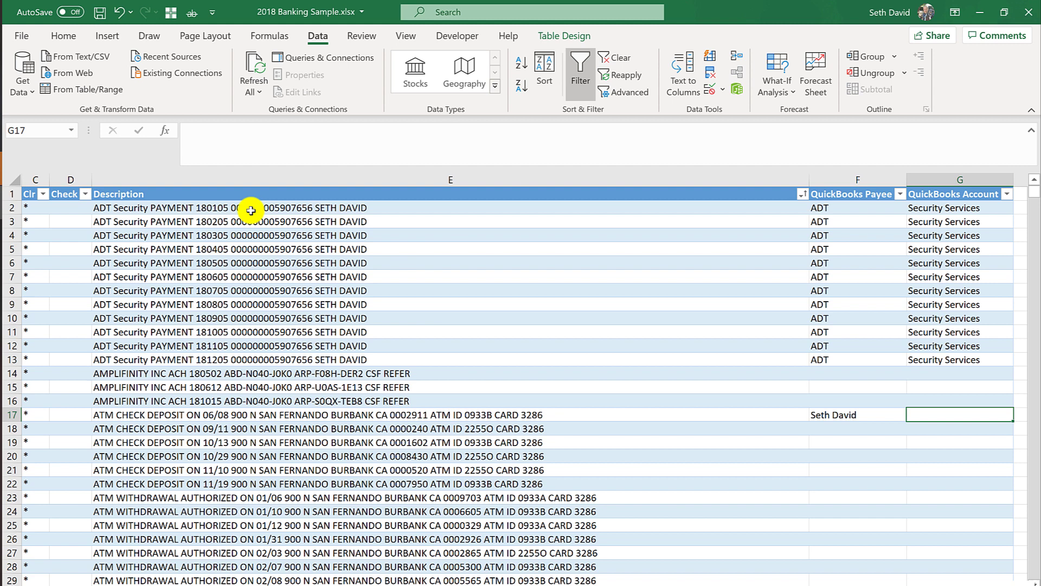
pyautogui.write('Shareholder Distribut')
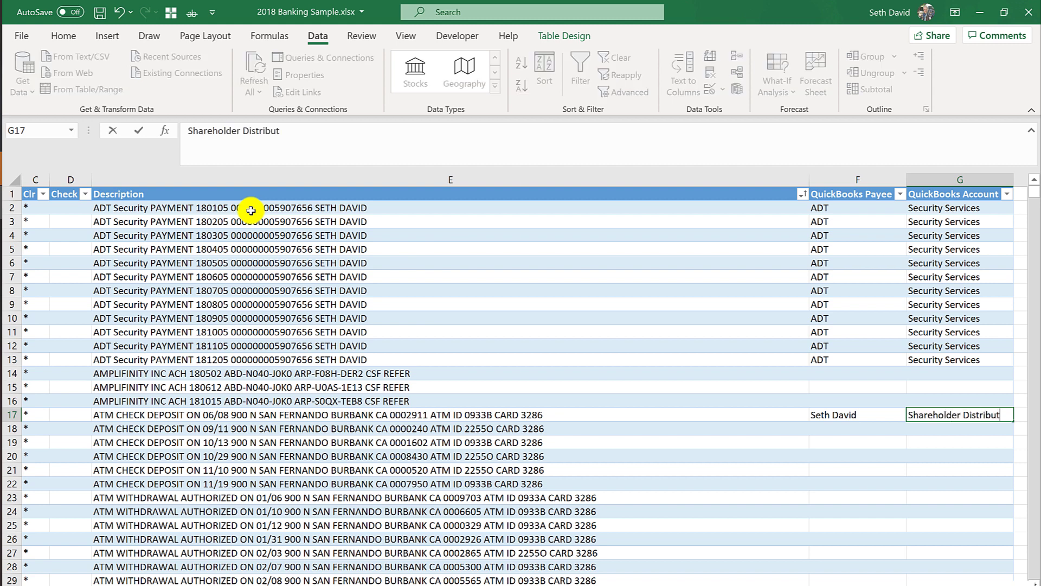
pyautogui.write('ions')
pyautogui.press('Return')
# Move the payee/account pair from row 17 to row 23 and clear row 17.
pyautogui.press('Up')
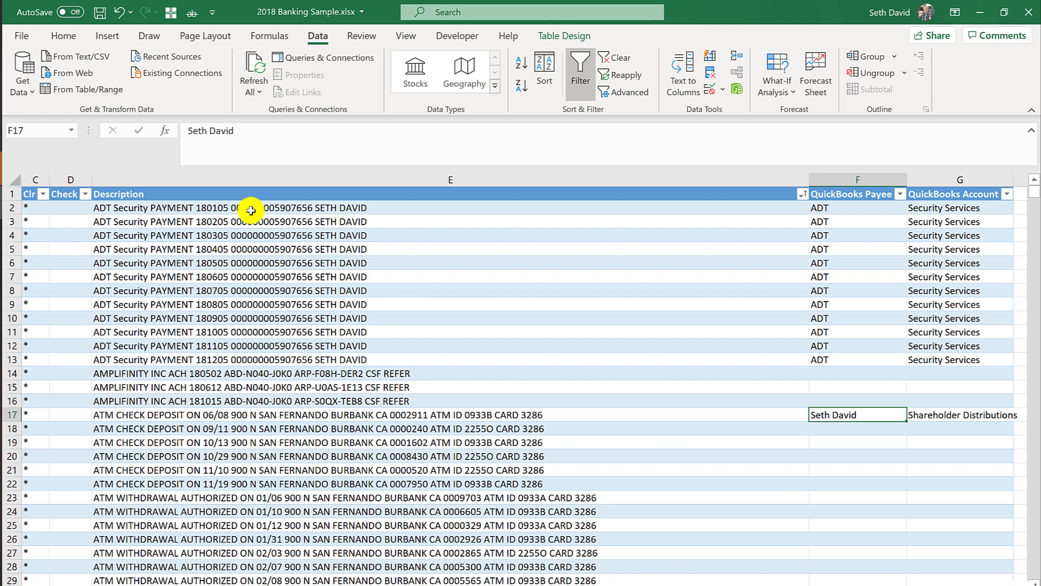
pyautogui.hotkey('shift', 'Right')
pyautogui.press('Down')
pyautogui.press('Down')
pyautogui.press('Down')
pyautogui.press('Down')
pyautogui.press('Down')
pyautogui.press('Down')
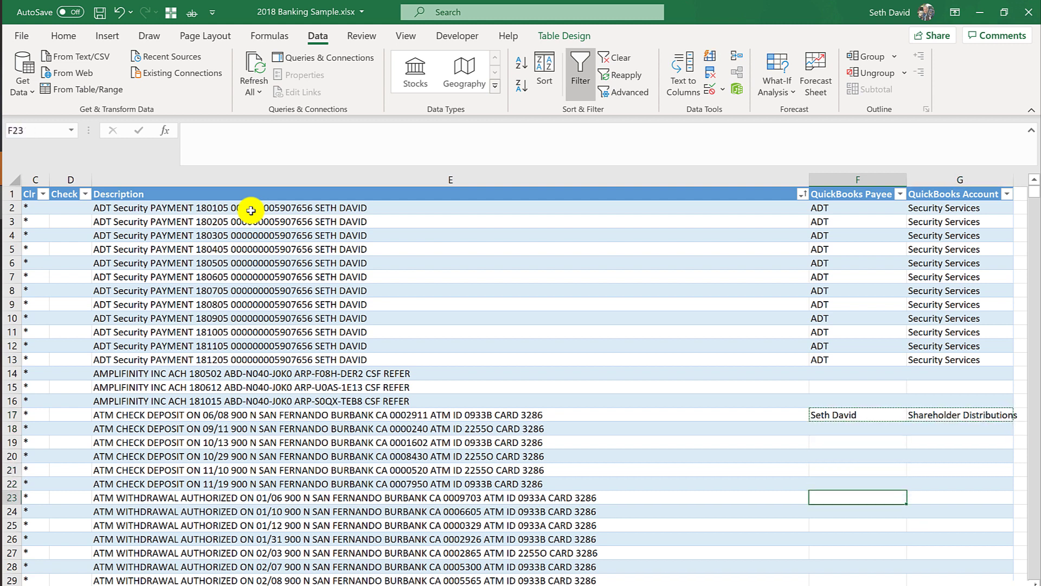
pyautogui.press('Up')
pyautogui.press('Up')
pyautogui.press('Up')
pyautogui.press('Up')
pyautogui.press('Up')
pyautogui.press('Up')
pyautogui.hotkey('shift', 'Right')
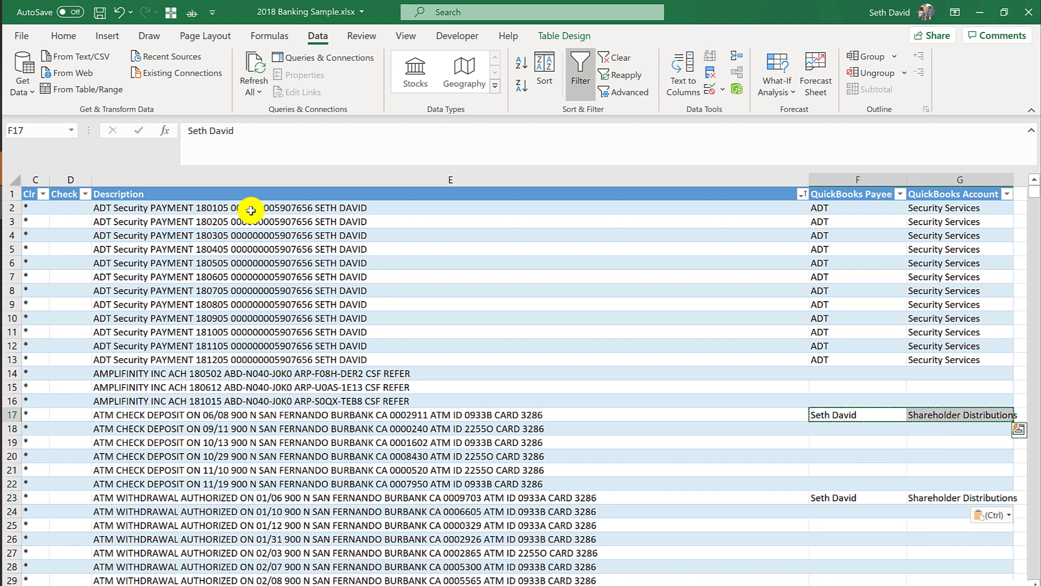
pyautogui.press('Delete')
pyautogui.press('Down')
pyautogui.press('Down')
pyautogui.press('Down')
pyautogui.press('Down')
pyautogui.press('Down')
pyautogui.press('Down')
# Copy row 23's payee and account down through all ATM withdrawals to row 76.
pyautogui.hotkey('shift', 'Right')
pyautogui.hotkey('shift', 'Down')
pyautogui.hotkey('ctrl', 'c')
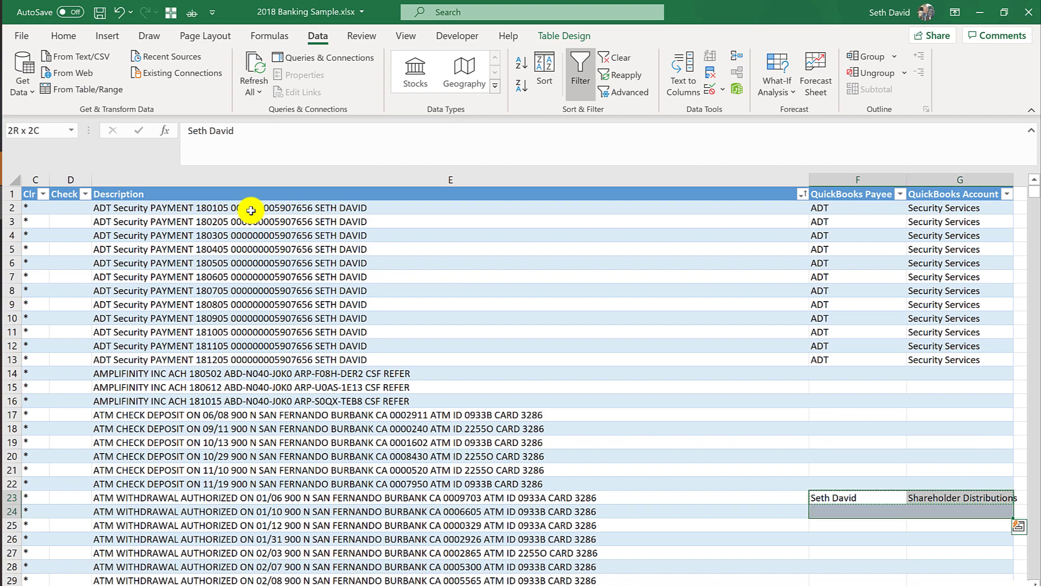
pyautogui.hotkey('shift', 'Down')
pyautogui.hotkey('shift', 'Down')
pyautogui.hotkey('shift', 'Down')
pyautogui.hotkey('shift', 'Down')
pyautogui.hotkey('shift', 'Down')
pyautogui.hotkey('shift', 'Down')
pyautogui.hotkey('shift', 'Down')
pyautogui.hotkey('shift', 'Down')
pyautogui.hotkey('shift', 'Down')
pyautogui.hotkey('shift', 'Down')
pyautogui.hotkey('shift', 'Down')
pyautogui.hotkey('shift', 'Down')
pyautogui.hotkey('shift', 'Down')
pyautogui.hotkey('shift', 'Down')
pyautogui.hotkey('shift', 'Down')
pyautogui.hotkey('shift', 'Down')
pyautogui.hotkey('shift', 'Down')
pyautogui.hotkey('shift', 'Down')
pyautogui.hotkey('shift', 'Down')
pyautogui.hotkey('shift', 'Down')
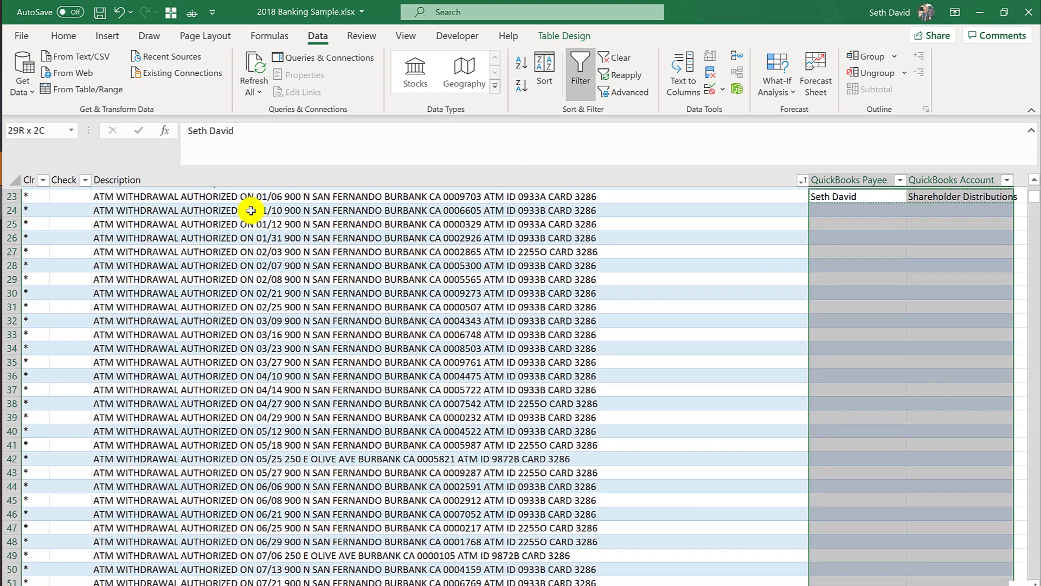
pyautogui.hotkey('shift', 'Down')
pyautogui.hotkey('shift', 'Down')
pyautogui.hotkey('shift', 'Down')
pyautogui.hotkey('shift', 'Down')
pyautogui.hotkey('shift', 'Down')
pyautogui.hotkey('shift', 'Down')
pyautogui.hotkey('shift', 'Down')
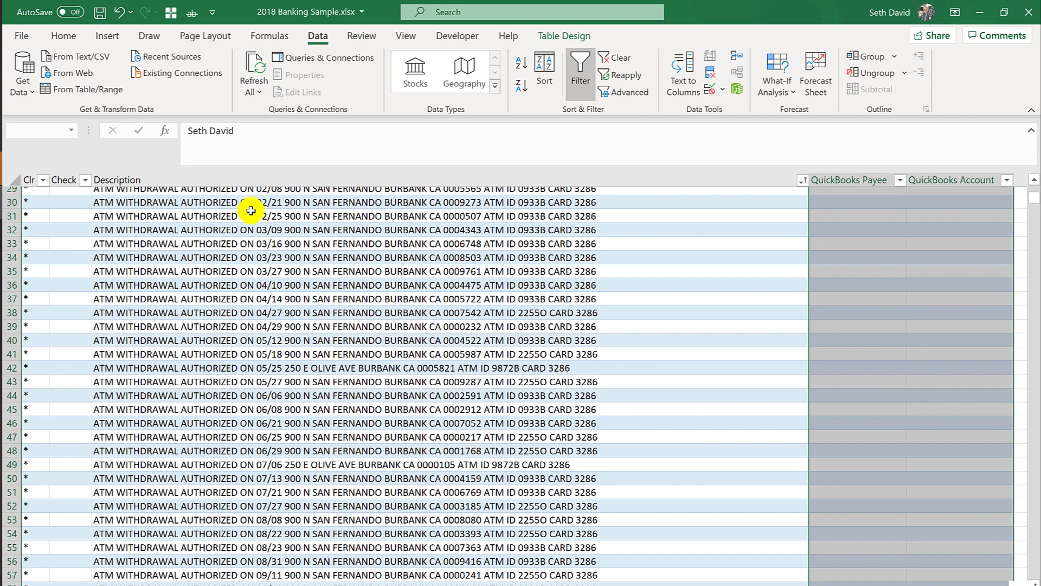
pyautogui.hotkey('shift', 'Down')
pyautogui.hotkey('shift', 'Down')
pyautogui.hotkey('shift', 'Down')
pyautogui.hotkey('shift', 'Down')
pyautogui.hotkey('shift', 'Down')
pyautogui.hotkey('shift', 'Down')
pyautogui.hotkey('shift', 'Down')
pyautogui.hotkey('shift', 'Down')
pyautogui.hotkey('shift', 'Down')
pyautogui.hotkey('shift', 'Down')
pyautogui.hotkey('shift', 'Down')
pyautogui.hotkey('shift', 'Down')
pyautogui.hotkey('shift', 'Down')
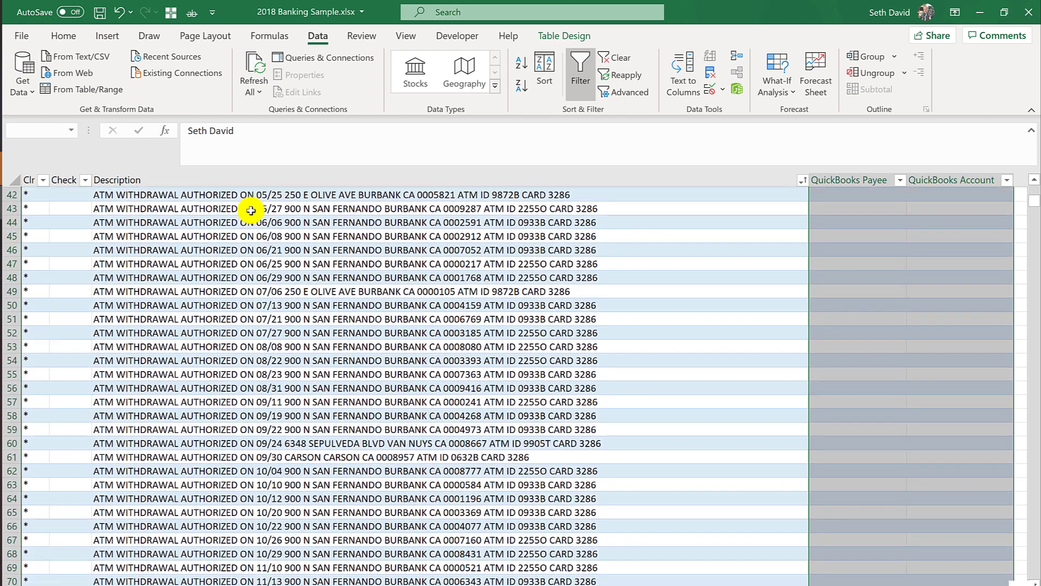
pyautogui.hotkey('shift', 'Down')
pyautogui.hotkey('shift', 'Down')
pyautogui.hotkey('shift', 'Down')
pyautogui.hotkey('shift', 'Down')
pyautogui.hotkey('shift', 'Down')
pyautogui.hotkey('shift', 'Down')
pyautogui.hotkey('shift', 'Down')
pyautogui.hotkey('shift', 'Down')
pyautogui.hotkey('shift', 'Down')
pyautogui.hotkey('shift', 'Down')
pyautogui.hotkey('shift', 'Down')
pyautogui.hotkey('shift', 'Down')
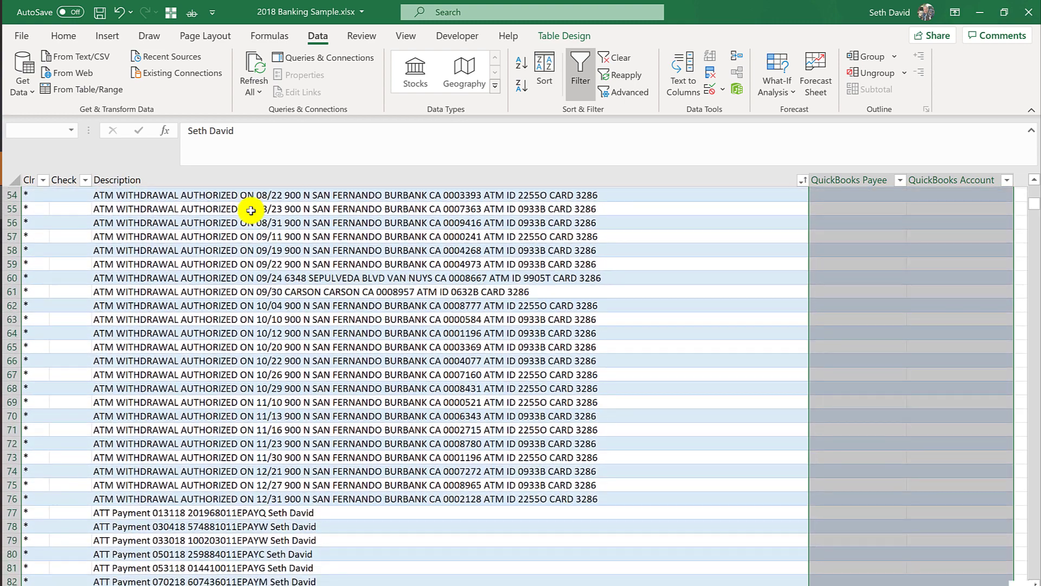
pyautogui.hotkey('shift', 'Up')
pyautogui.hotkey('shift', 'Up')
pyautogui.hotkey('shift', 'Up')
pyautogui.hotkey('shift', 'Up')
pyautogui.hotkey('shift', 'Up')
pyautogui.hotkey('shift', 'Up')
pyautogui.hotkey('shift', 'Up')
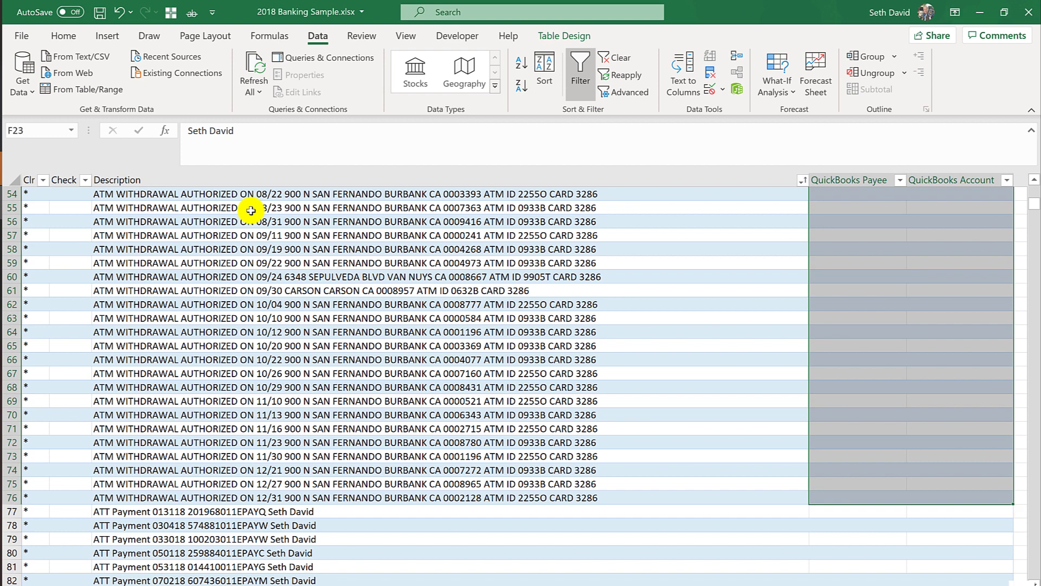
pyautogui.hotkey('ctrl', 'v')
# Enter Uncategorized Income as the account for the first ATM check deposit in G17.
pyautogui.press('Up')
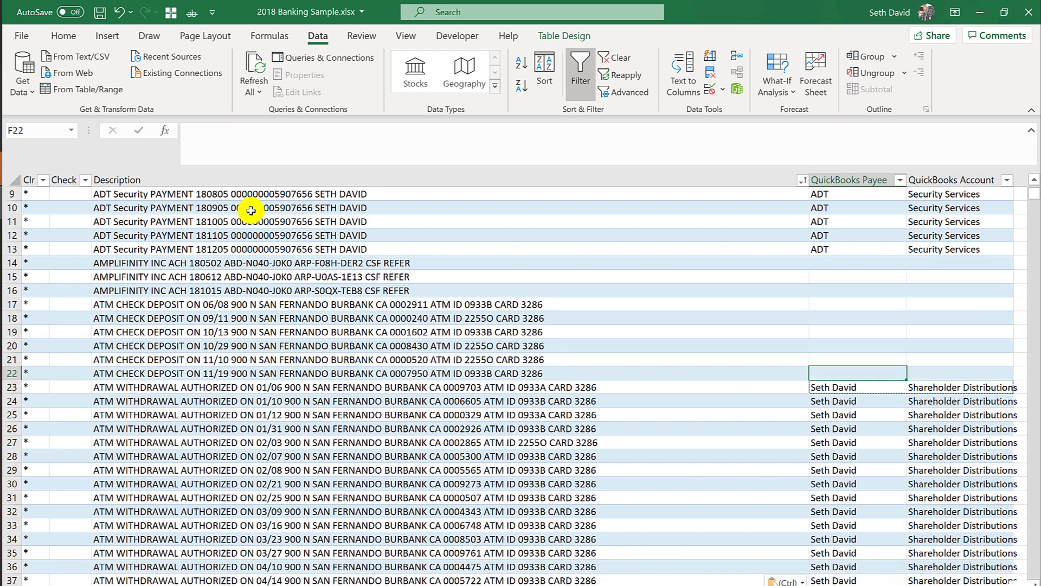
pyautogui.hotkey('ctrl', 'Up')
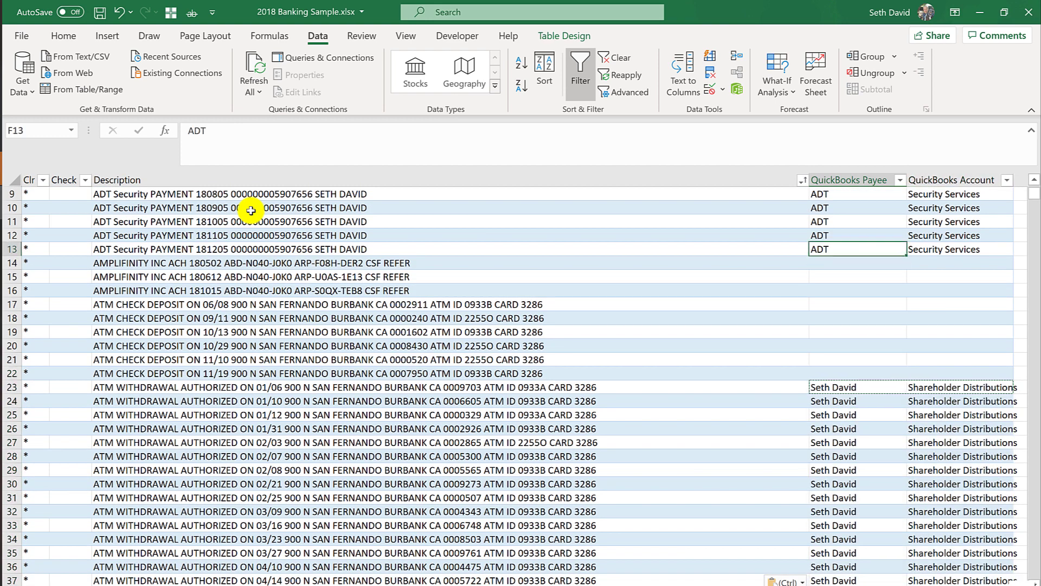
pyautogui.press('Down')
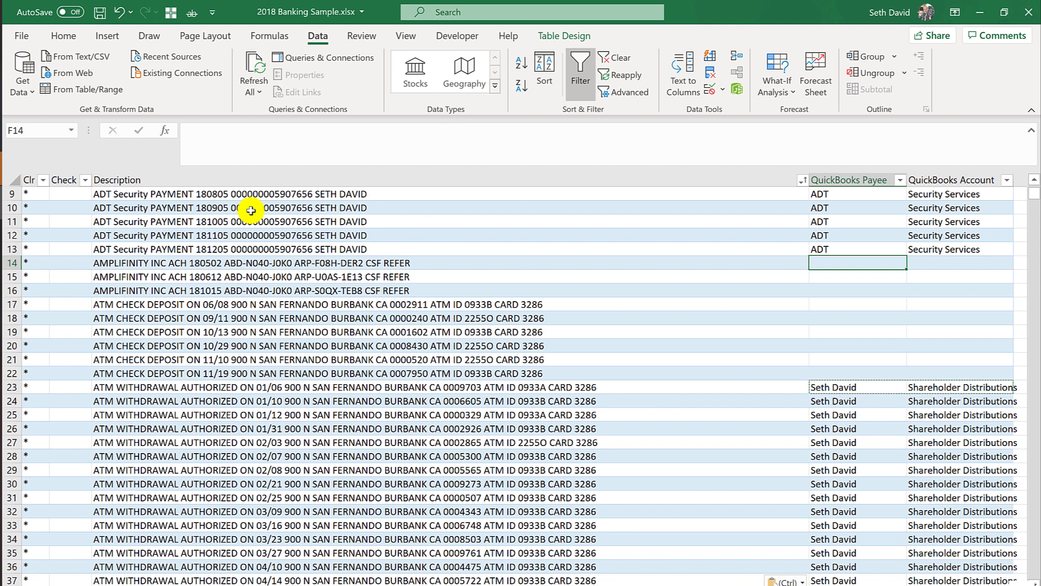
pyautogui.press('Down')
pyautogui.press('Down')
pyautogui.press('Down')
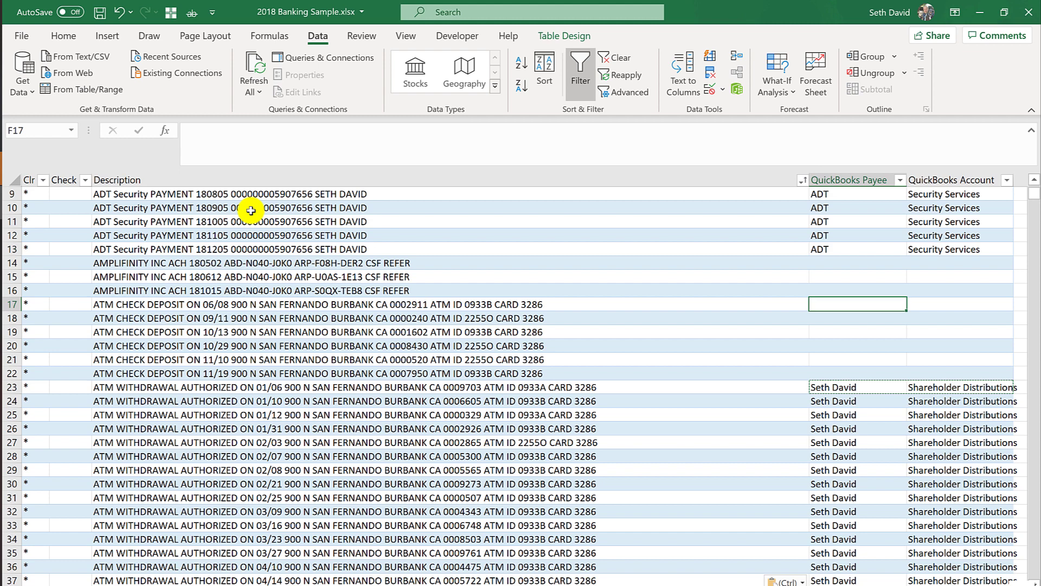
pyautogui.press('Left')
pyautogui.press('Left')
pyautogui.press('Left')
pyautogui.press('Left')
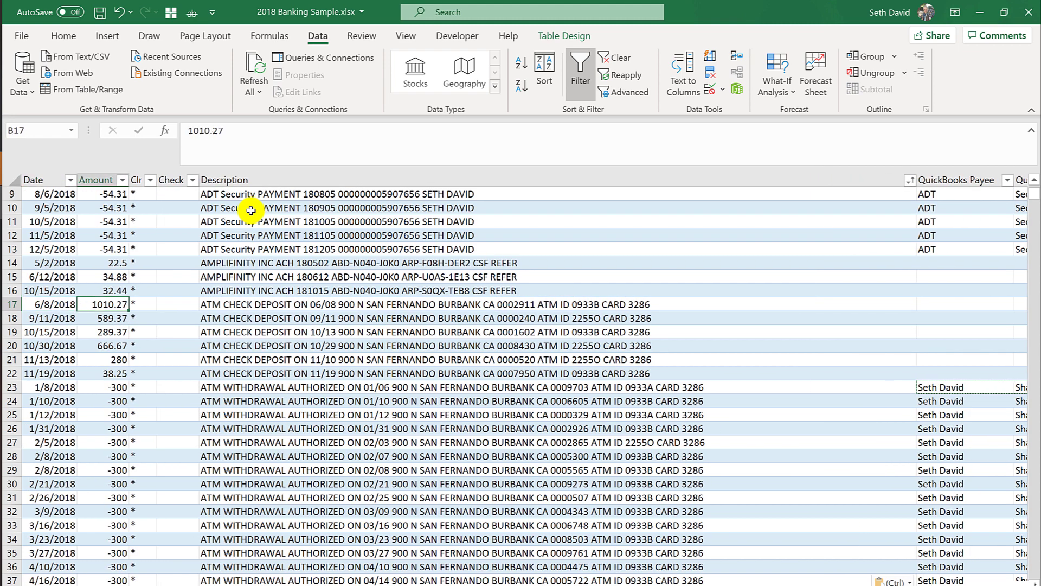
pyautogui.press('Down')
pyautogui.press('Up')
pyautogui.press('Right')
pyautogui.press('Right')
pyautogui.press('Right')
pyautogui.press('Right')
pyautogui.press('Right')
pyautogui.press('Right')
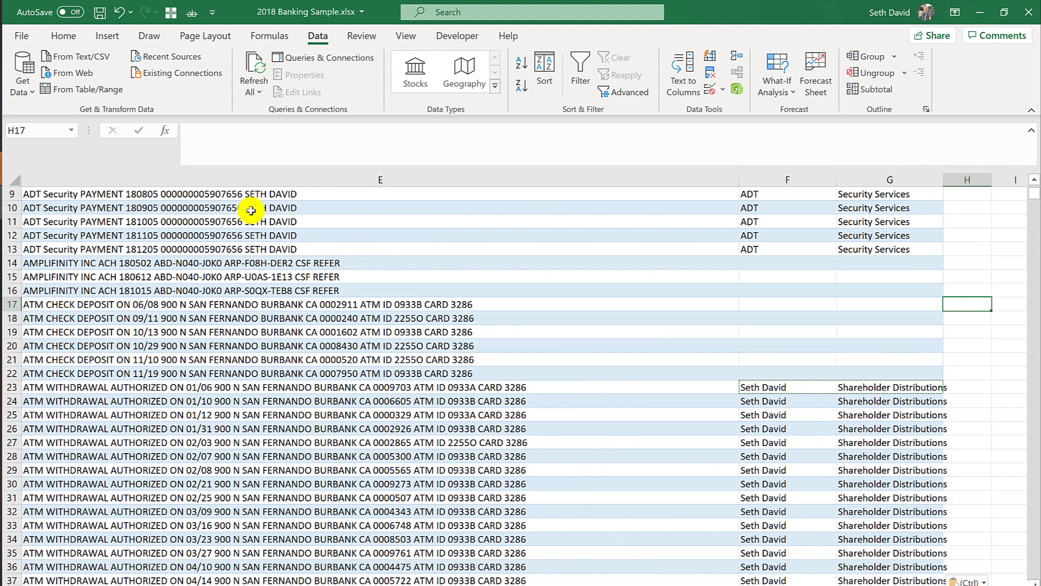
pyautogui.press('Left')
pyautogui.press('Left')
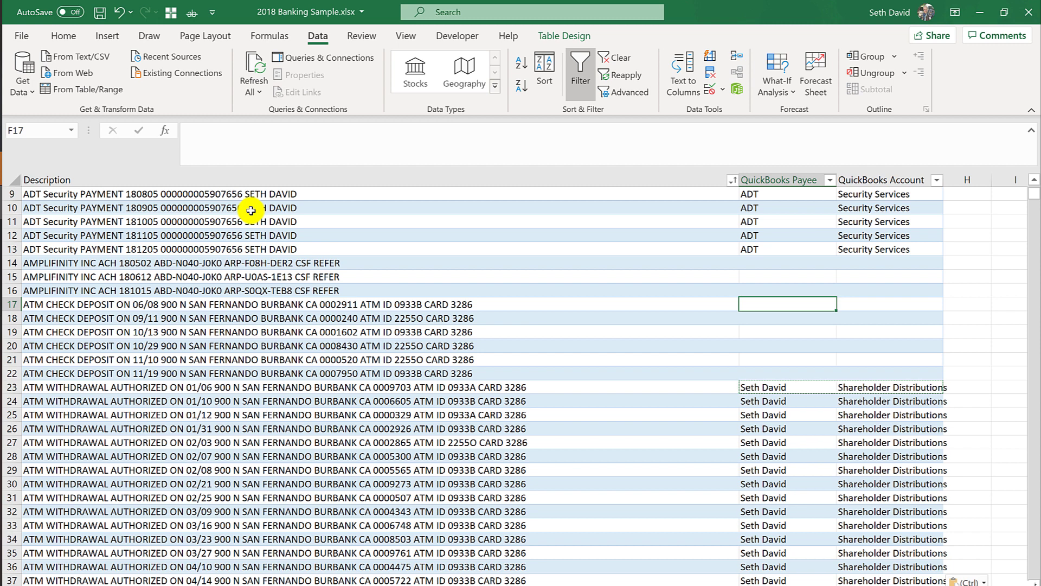
pyautogui.press('Right')
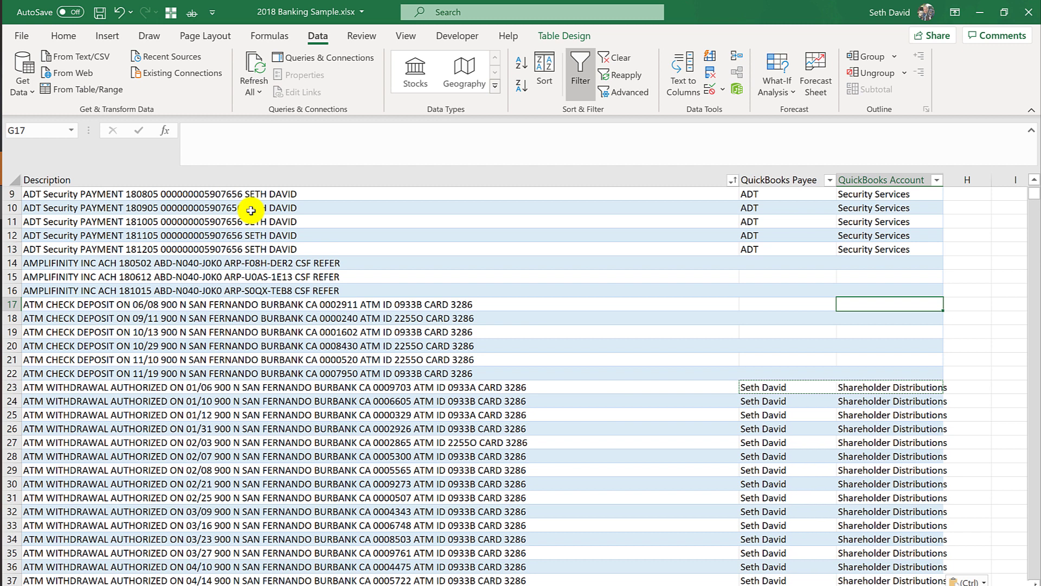
pyautogui.write('Uncategoriz')
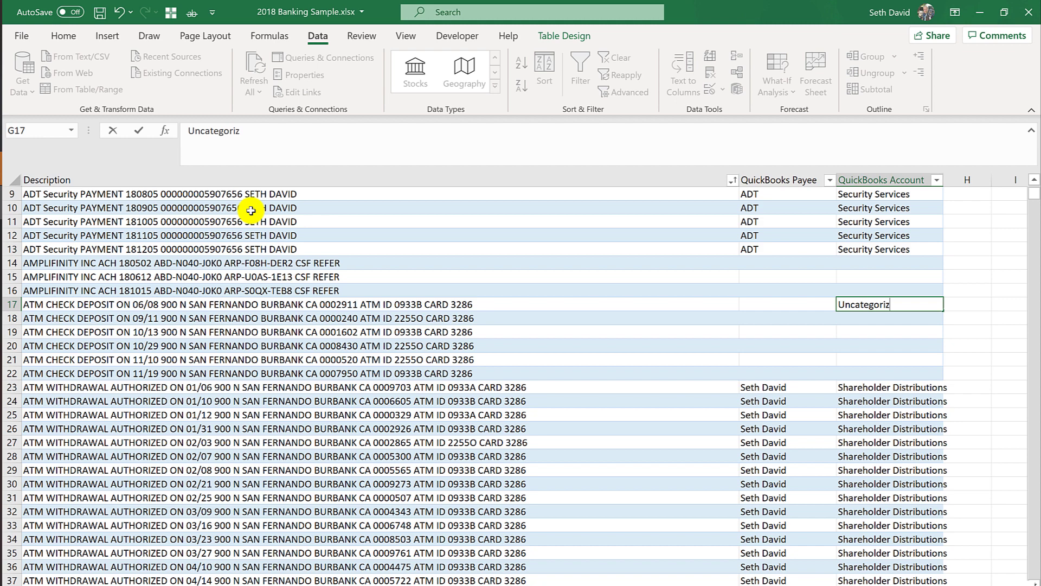
pyautogui.write('ed Income')
pyautogui.press('Return')
# Fill Uncategorized Income into G18:G22 for the remaining check deposit rows.
pyautogui.press('Up')
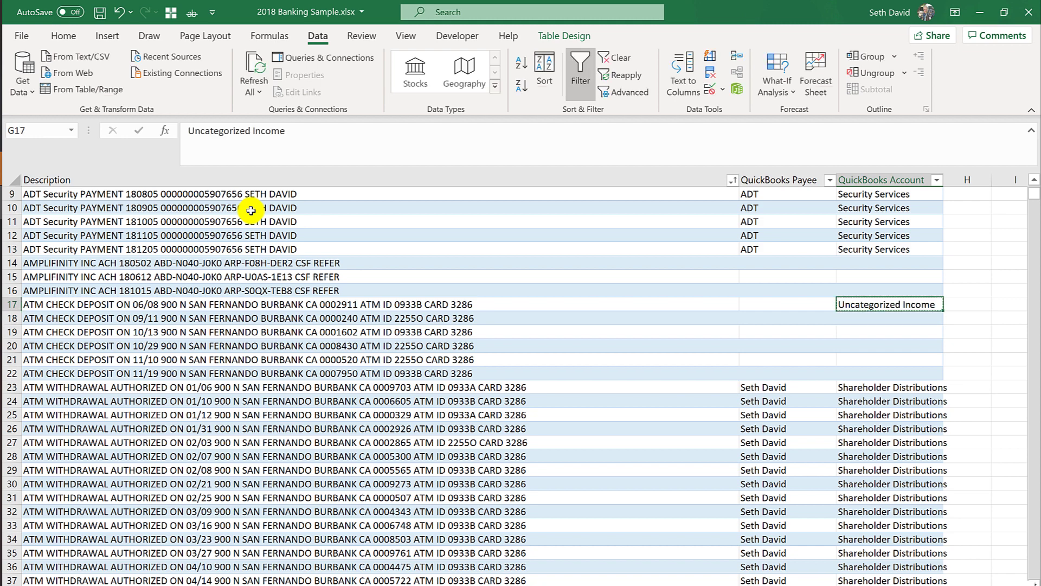
pyautogui.hotkey('shift', 'Down')
pyautogui.hotkey('shift', 'Down')
pyautogui.hotkey('shift', 'Down')
pyautogui.hotkey('shift', 'Down')
pyautogui.hotkey('shift', 'Down')
pyautogui.hotkey('ctrl', 'v')
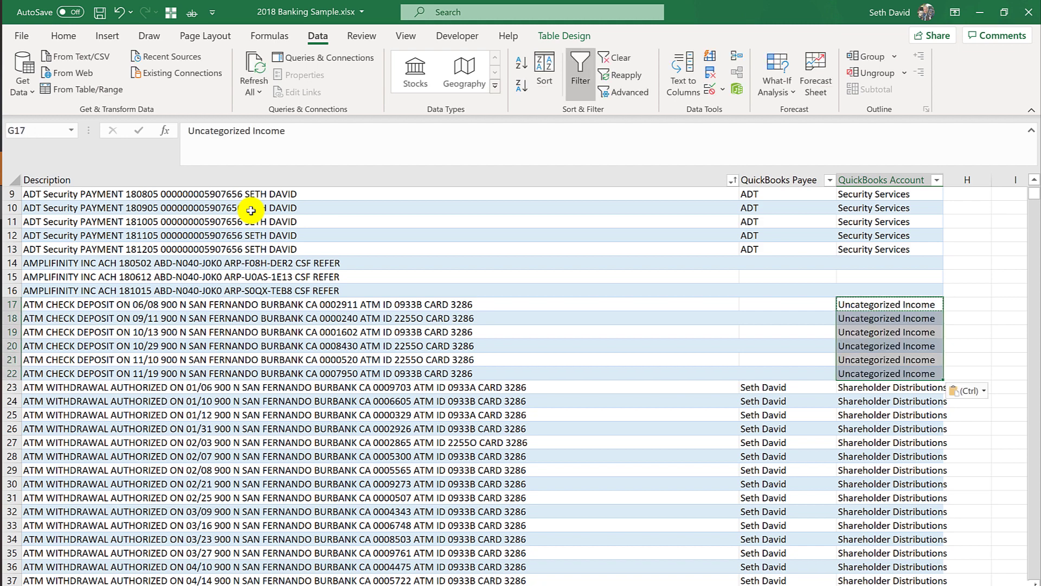
pyautogui.press('Up')
pyautogui.press('Up')
pyautogui.press('Left')
pyautogui.press('Left')
pyautogui.press('Left')
pyautogui.press('Up')
pyautogui.press('Right')
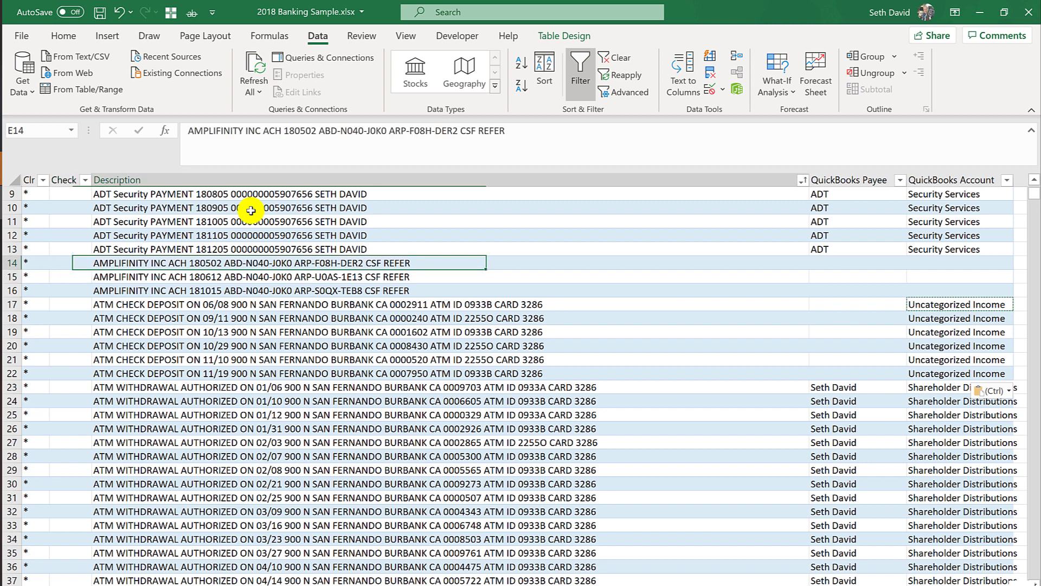
pyautogui.press('Right')
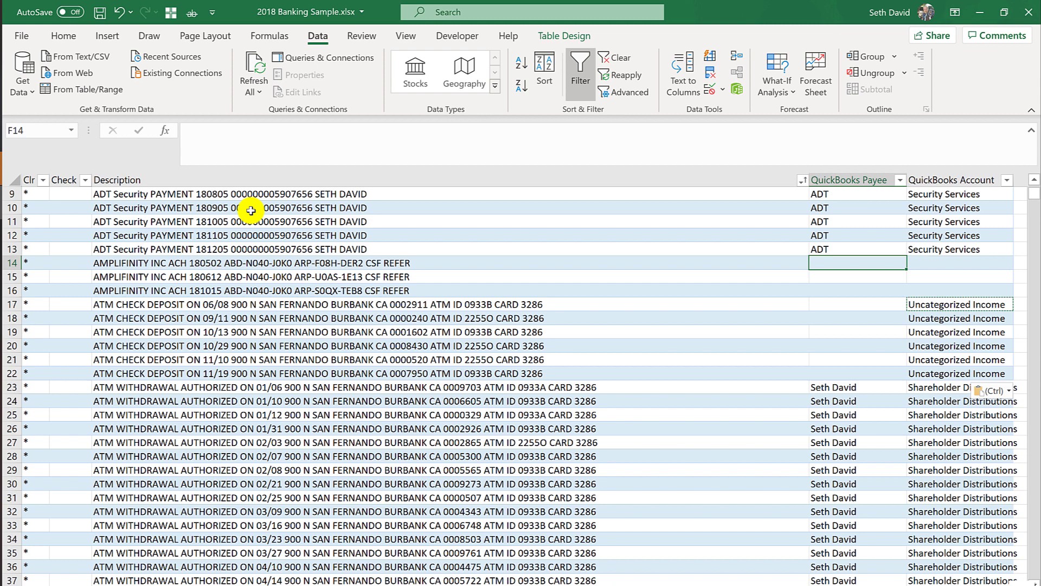
pyautogui.press('Left')
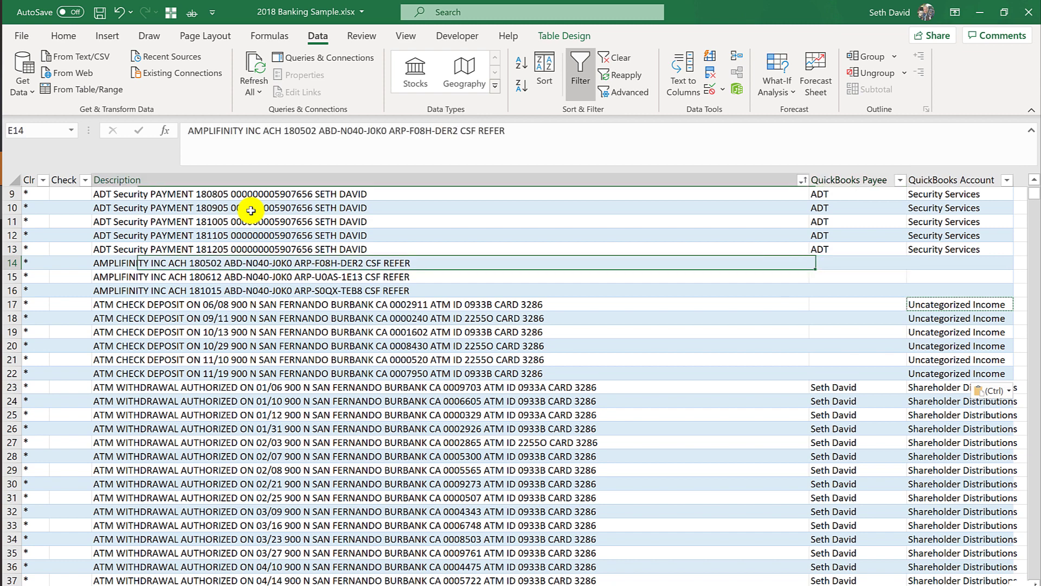
pyautogui.press('Home')
pyautogui.hotkey('ctrl', 'Up')
pyautogui.press('Right')
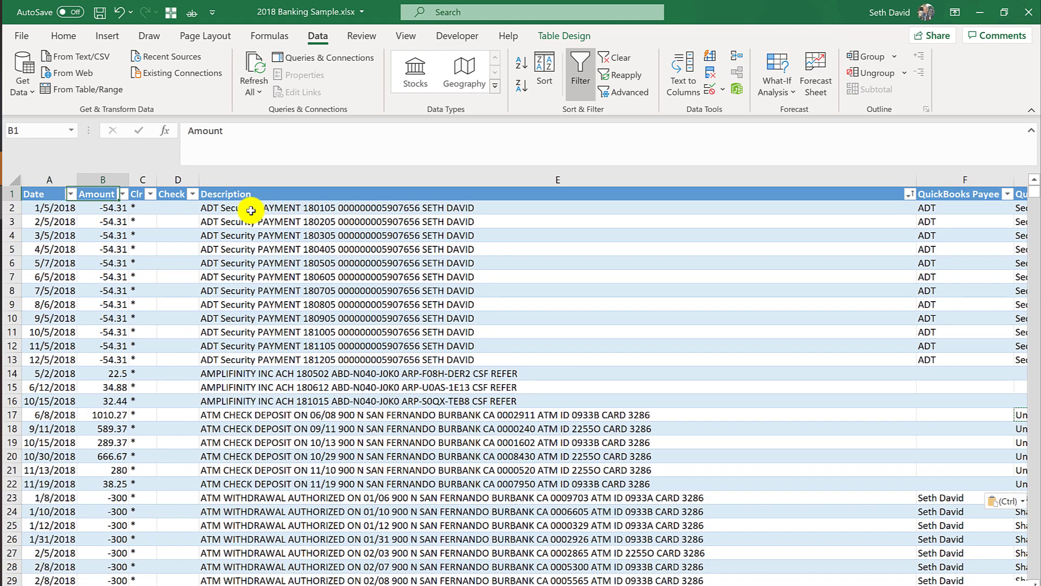
pyautogui.press('Down')
pyautogui.press('Right')
pyautogui.press('Right')
pyautogui.press('Right')
pyautogui.press('Right')
pyautogui.press('Left')
pyautogui.press('Down')
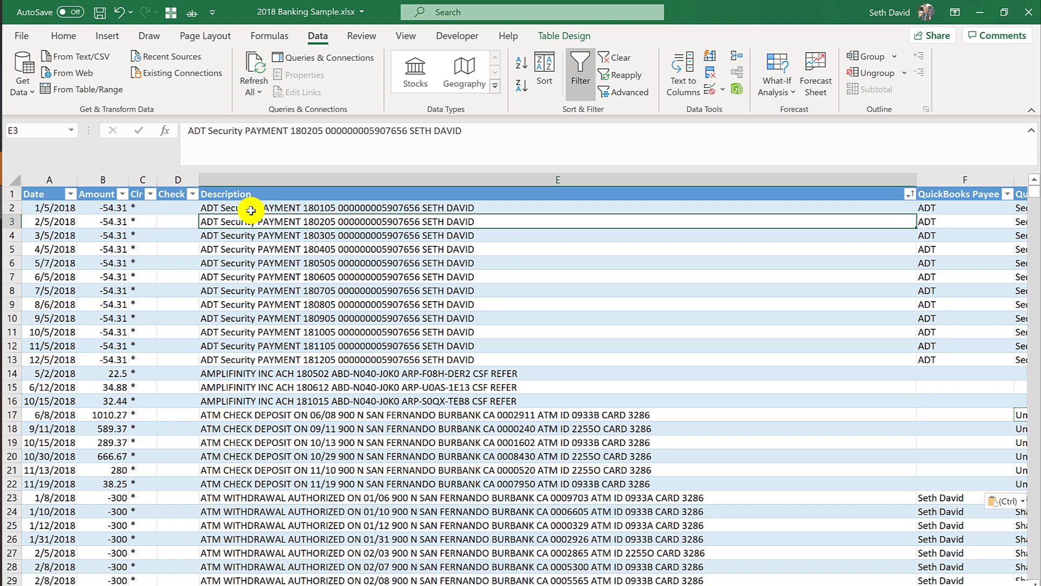
pyautogui.press('Up')
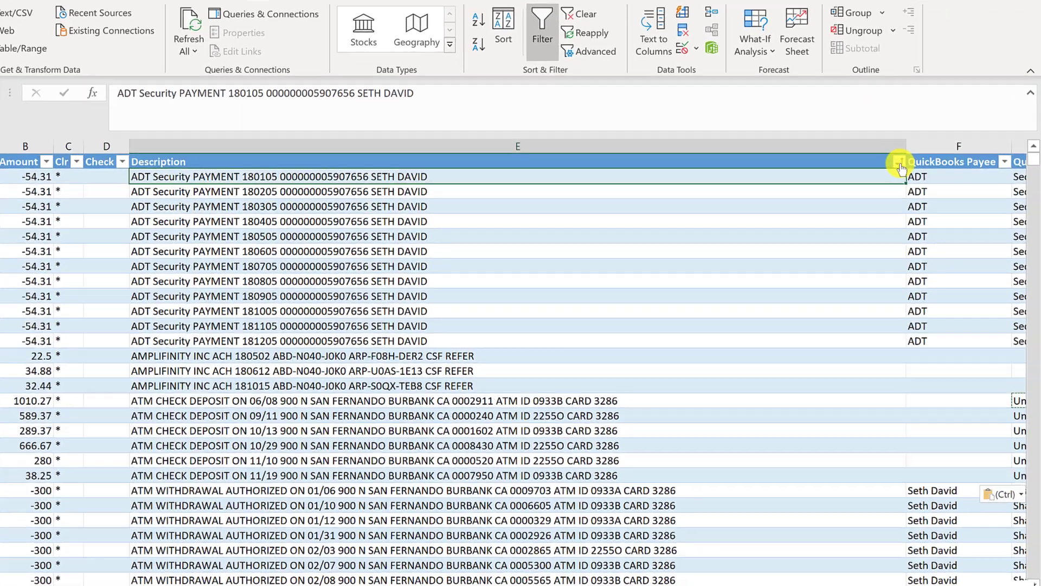
# Filter the Description column for Amazon and select the first Amazon purchase row.
pyautogui.click(911, 194)
pyautogui.click(651, 236)
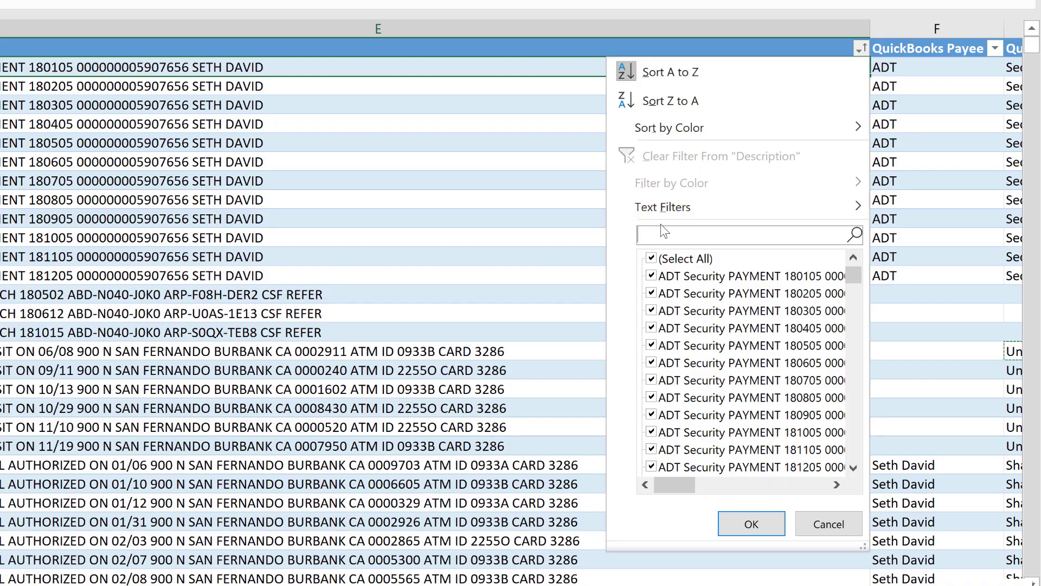
pyautogui.write('Amazon')
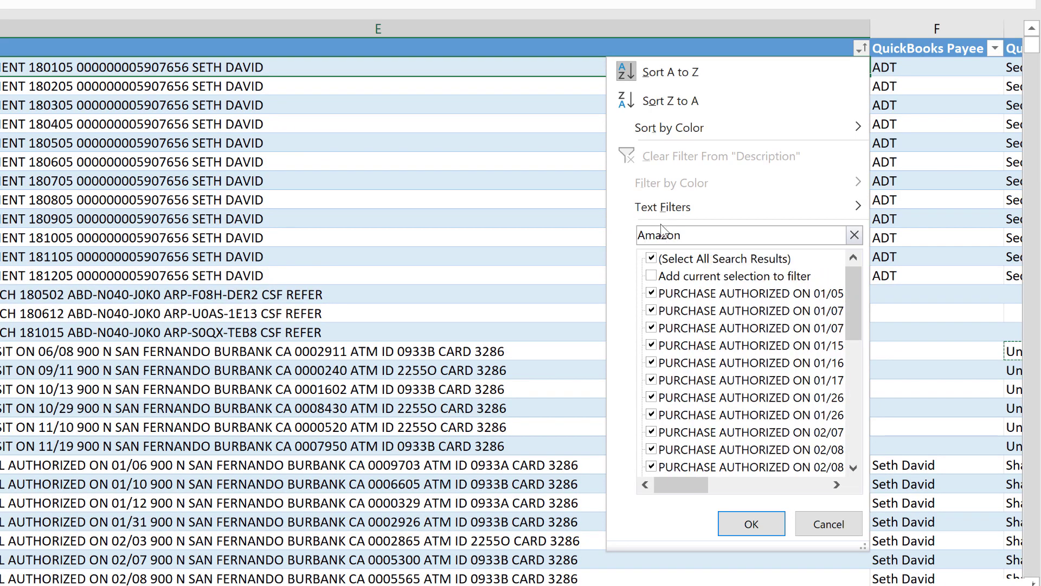
pyautogui.press('Return')
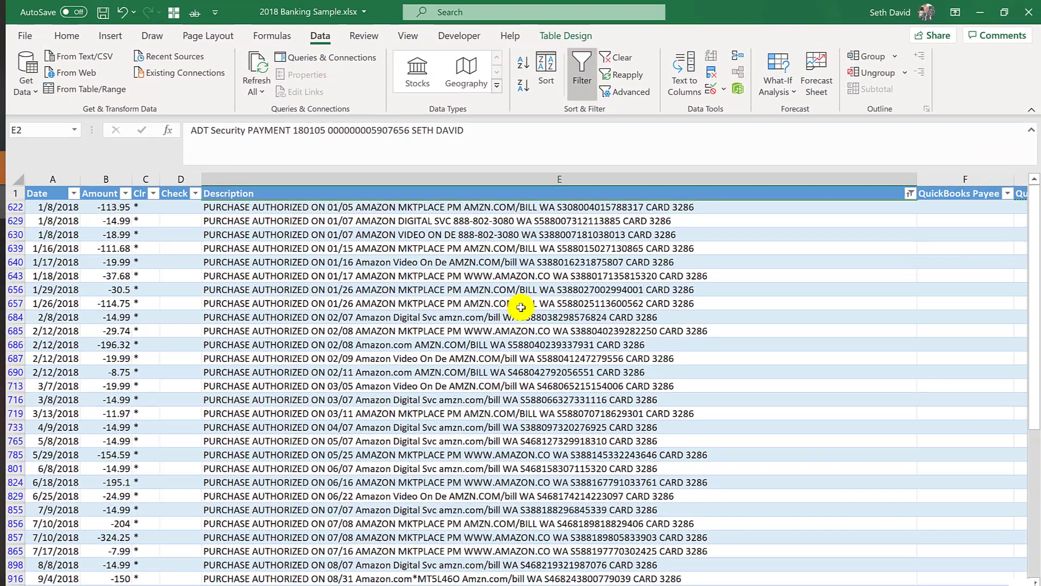
pyautogui.click(389, 209)
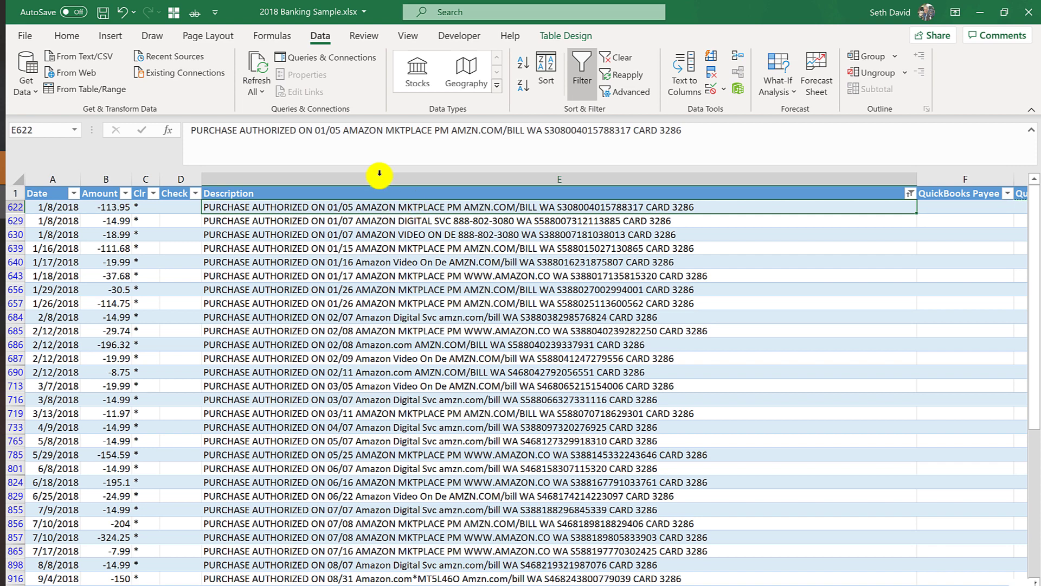
pyautogui.scroll(-4, 377, 265)
pyautogui.scroll(3, 401, 347)
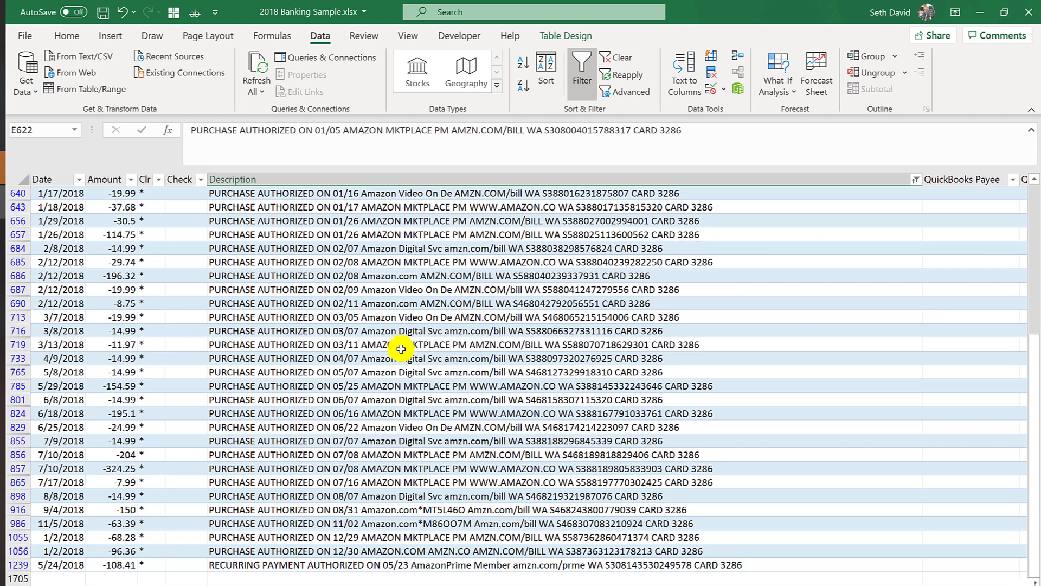
pyautogui.scroll(2, 402, 349)
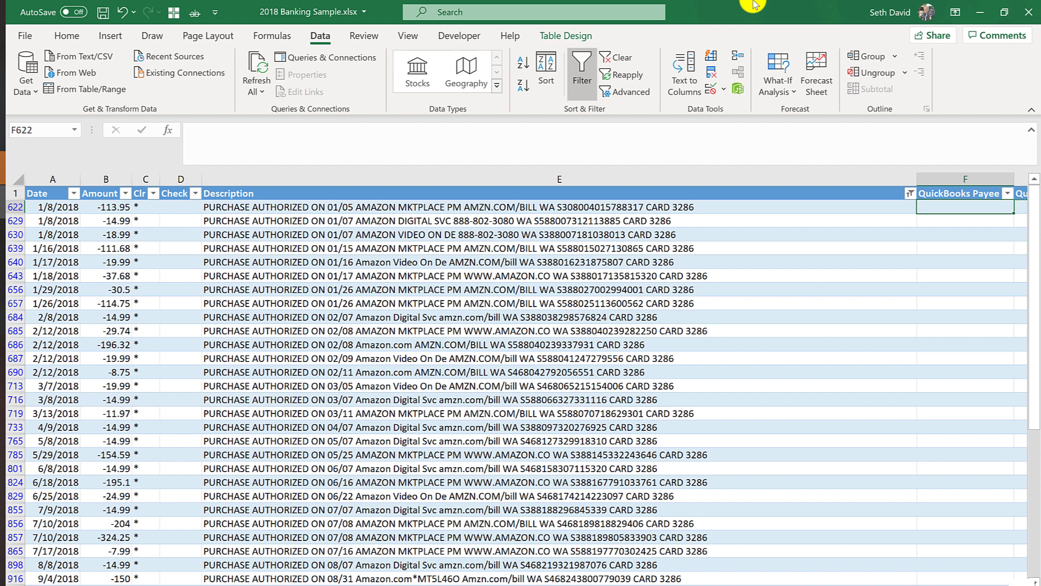
# Enter Amazon as payee and Office Supplies as account for the first Amazon row, F622:G622.
pyautogui.write('Amazon')
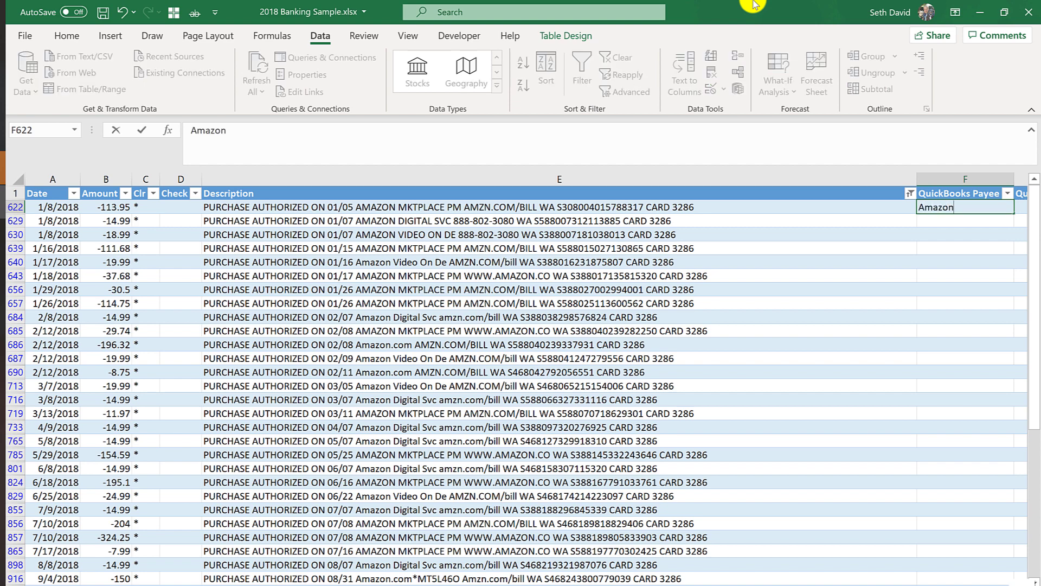
pyautogui.press('Tab')
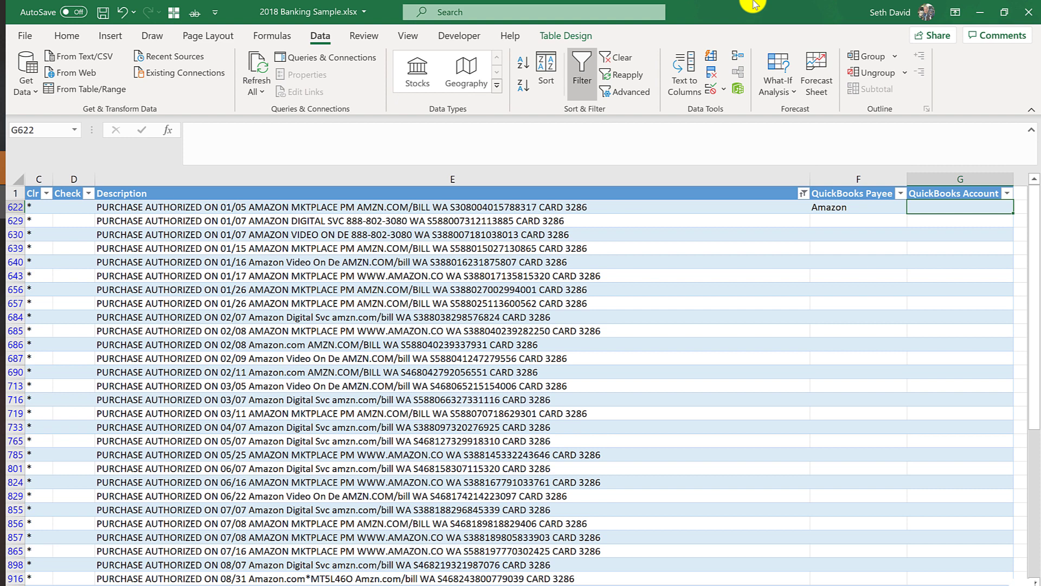
pyautogui.write('Office Supplies')
pyautogui.press('Return')
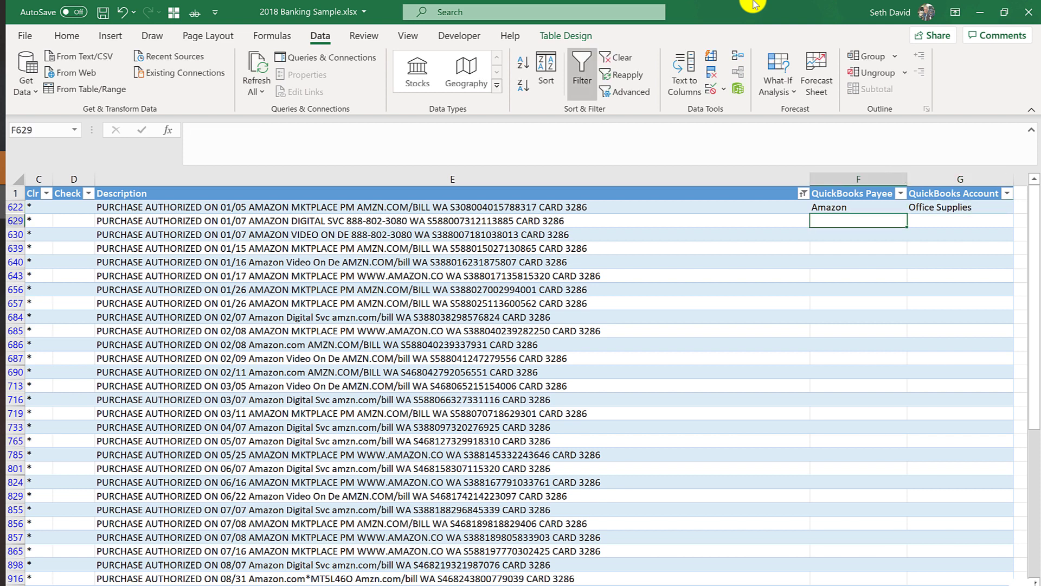
# Copy the Amazon/Office Supplies pair and select F:G from the next Amazon row to the last.
pyautogui.press('Up')
pyautogui.press('Left')
pyautogui.press('Right')
pyautogui.hotkey('shift', 'Right')
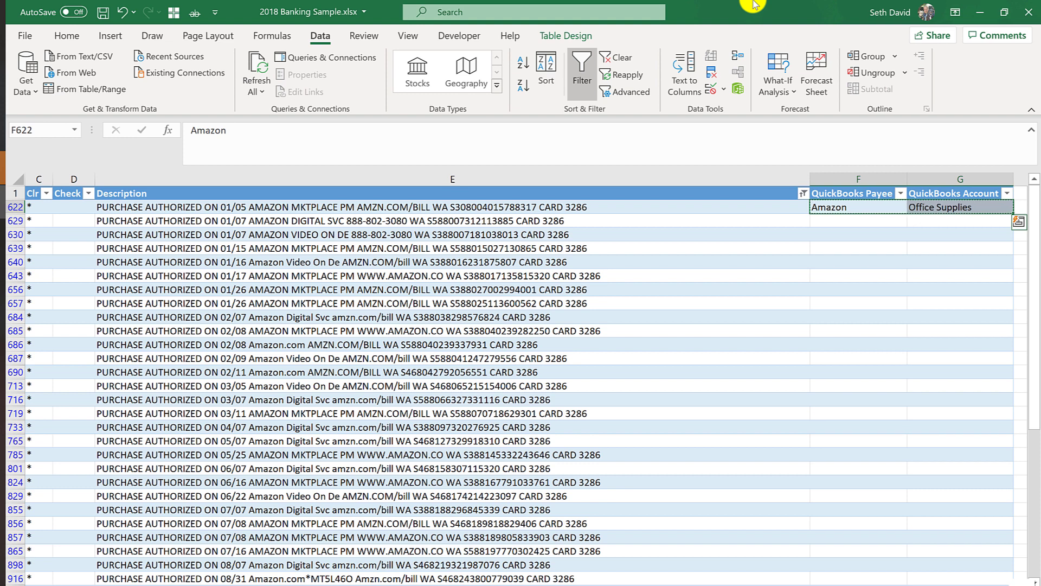
pyautogui.press('Down')
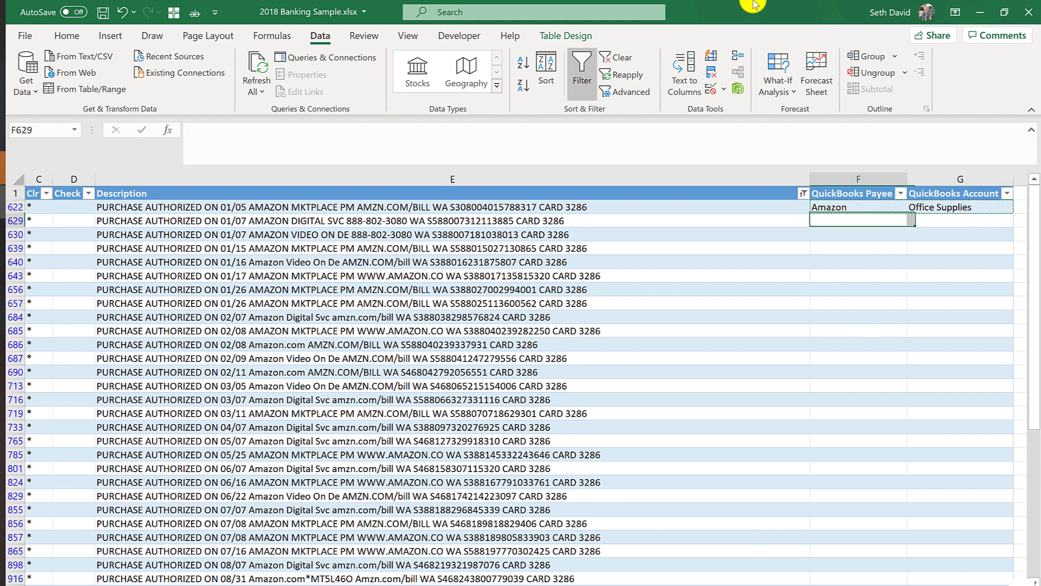
pyautogui.hotkey('shift', 'Right')
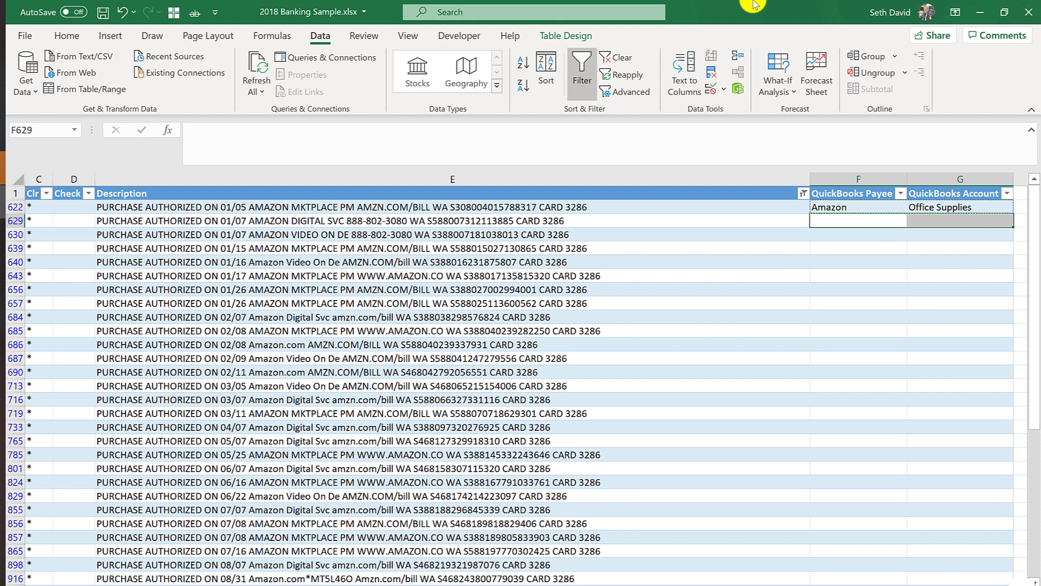
pyautogui.hotkey('shift', 'Down')
pyautogui.hotkey('shift', 'Down')
pyautogui.hotkey('shift', 'Down')
pyautogui.hotkey('shift', 'Down')
pyautogui.hotkey('shift', 'Down')
pyautogui.hotkey('shift', 'Down')
pyautogui.hotkey('shift', 'Down')
pyautogui.hotkey('shift', 'Down')
pyautogui.hotkey('shift', 'Down')
pyautogui.hotkey('shift', 'Down')
pyautogui.hotkey('shift', 'Down')
pyautogui.hotkey('shift', 'Down')
pyautogui.hotkey('shift', 'Down')
pyautogui.hotkey('shift', 'Down')
pyautogui.hotkey('shift', 'Down')
pyautogui.hotkey('shift', 'Down')
pyautogui.hotkey('shift', 'Down')
pyautogui.hotkey('shift', 'Down')
pyautogui.hotkey('shift', 'Down')
pyautogui.hotkey('shift', 'Down')
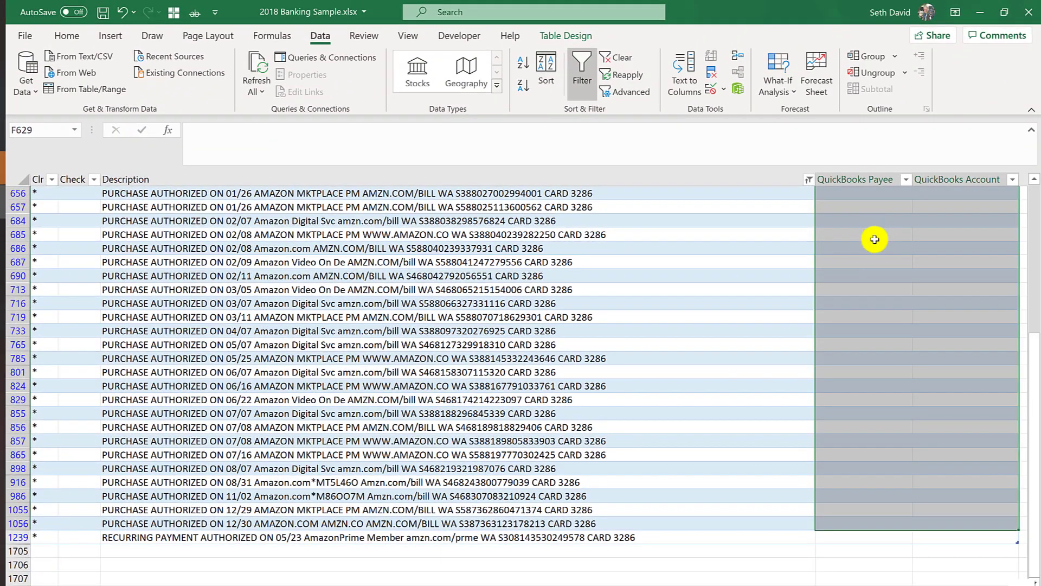
# Limit the selection to visible cells and paste Amazon/Office Supplies into every filtered Amazon row.
pyautogui.scroll(3, 875, 239)
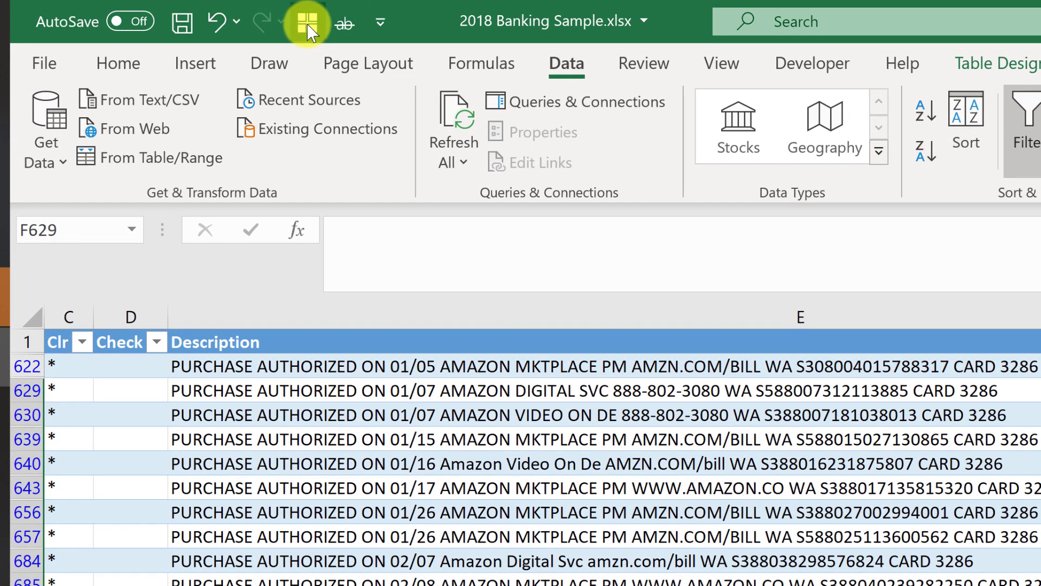
pyautogui.click(307, 24)
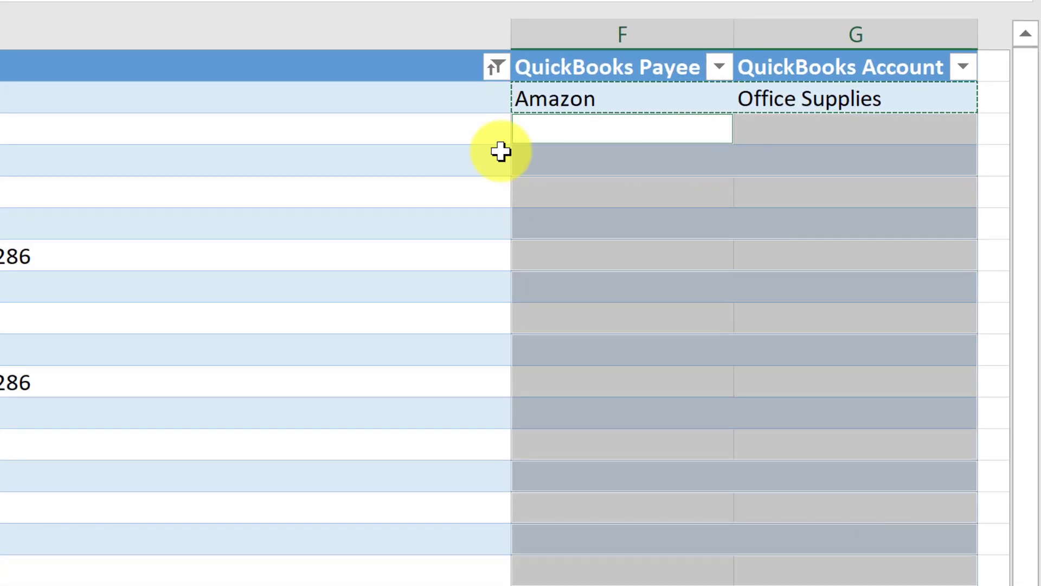
pyautogui.write('Amazon\tOffice Supplies Amazon\tOffice Supplies Amazon\tOffice Supplies Amazon\tOffice Supplies Amazon\tOffice Supplies Amazon\tOffice Supplies Amazon\tOffice Supplies Amazon\tOffice Supplies Amazon\tOffice Supplies Amazon\tOffice Supplies Amazon\tOffice Supplies Amazon\tOffice Supplies Amazon\tOffice Supplies Amazon\tOffice Supplies Amazon\tOffice Supplies')
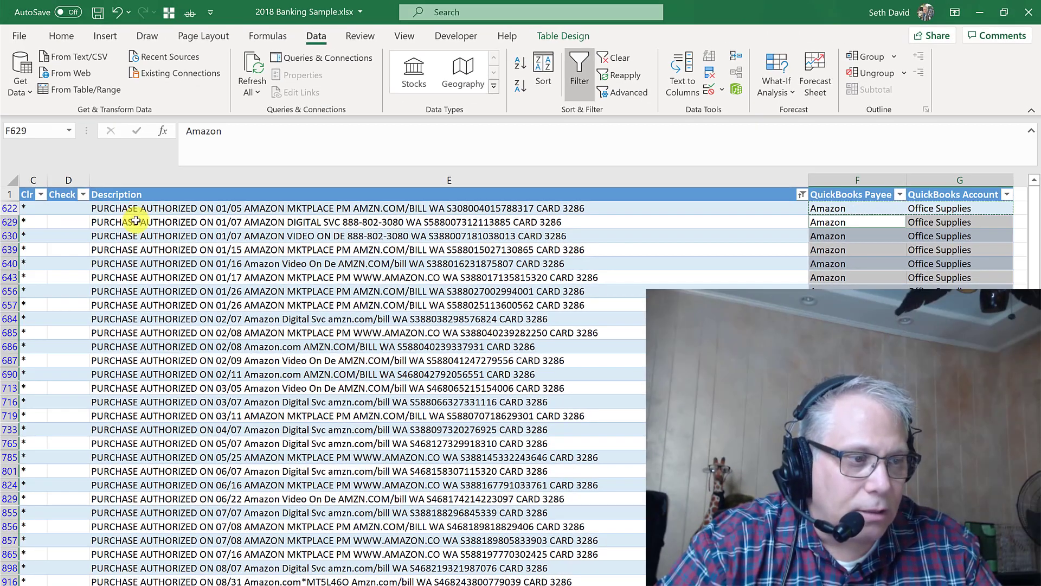
pyautogui.click(136, 220)
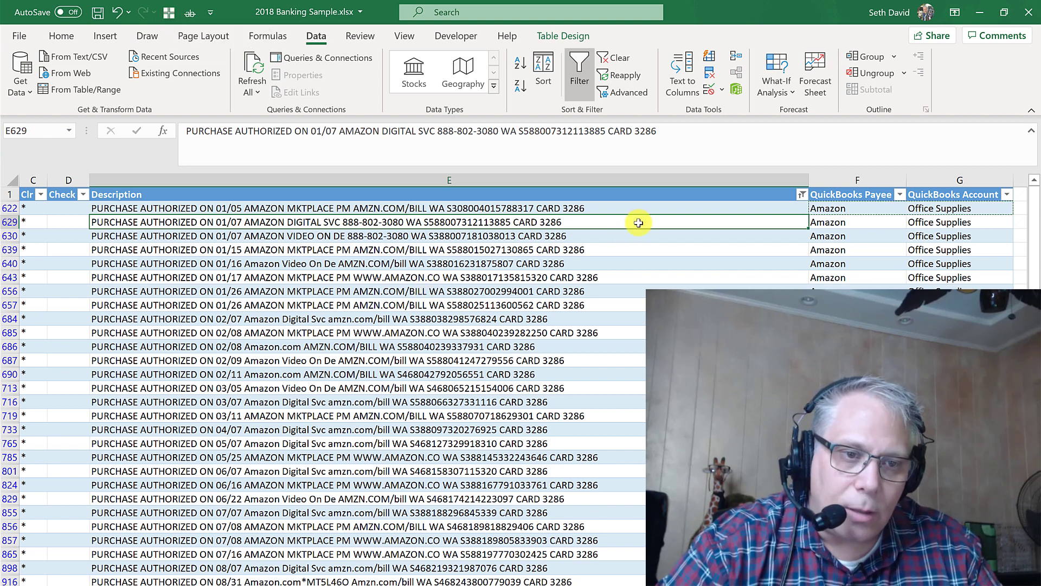
# Clear the Description filter so every transaction is listed again.
pyautogui.click(618, 58)
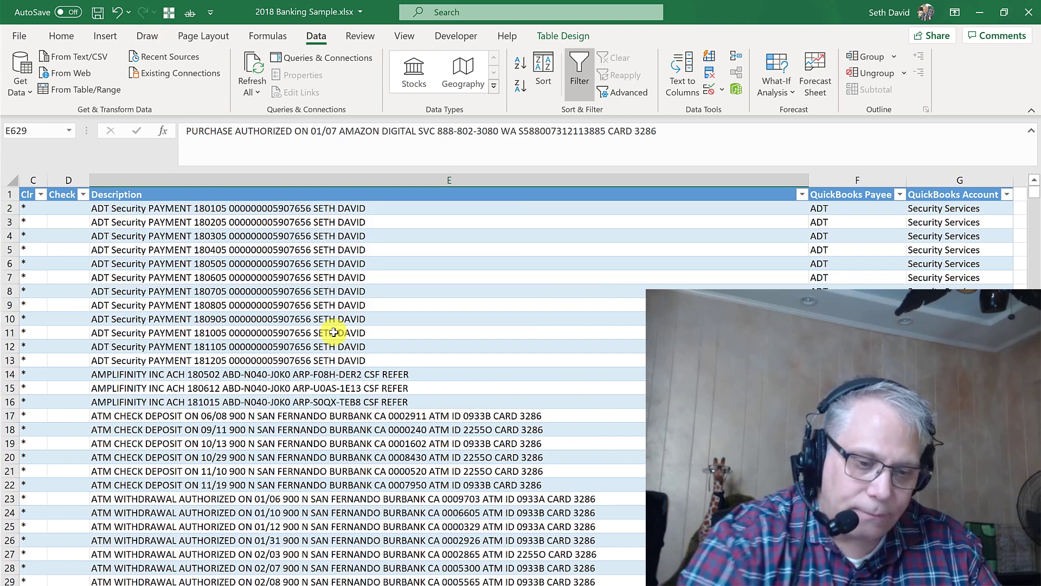
pyautogui.hotkey('ctrl', 'BackSpace')
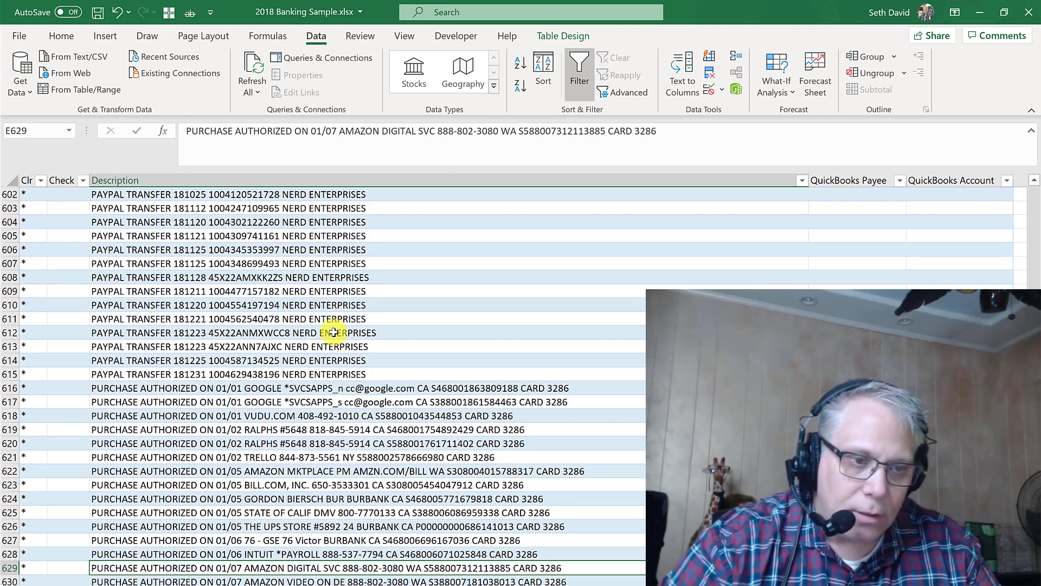
pyautogui.scroll(-3, 635, 530)
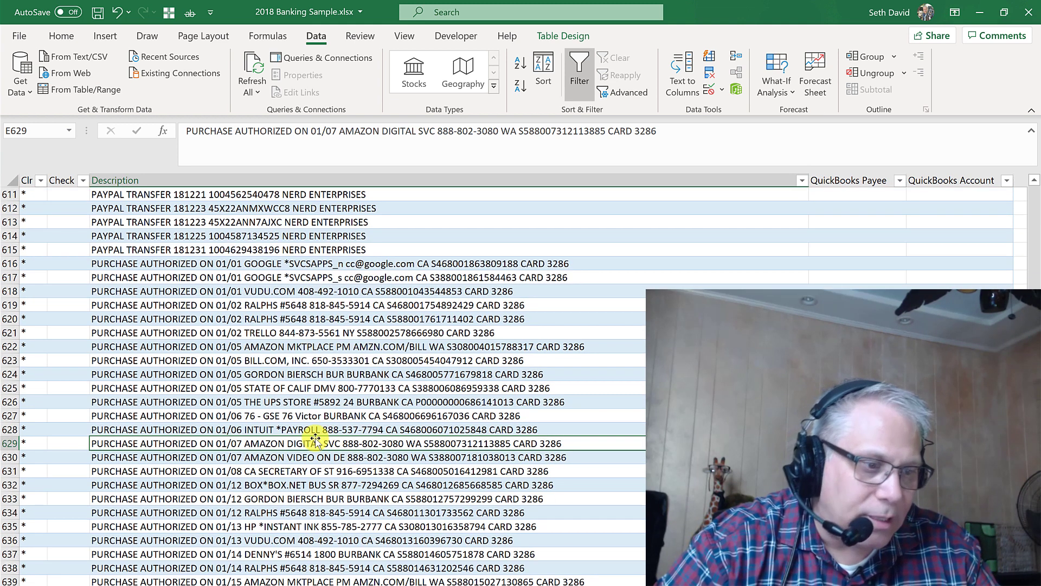
# Check that the Amazon rows still carry the payee Amazon.
pyautogui.click(248, 431)
pyautogui.click(857, 347)
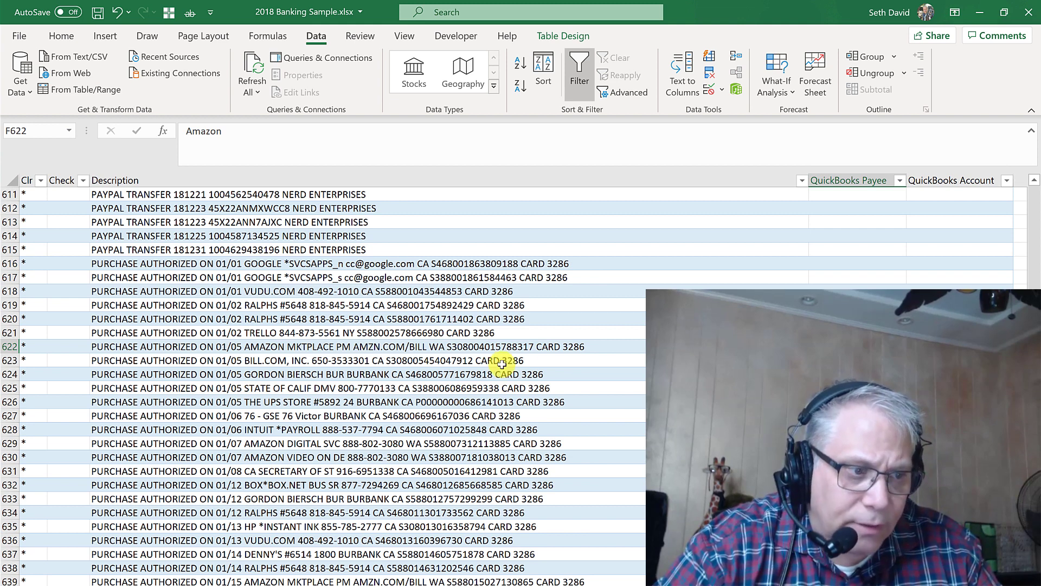
pyautogui.click(857, 443)
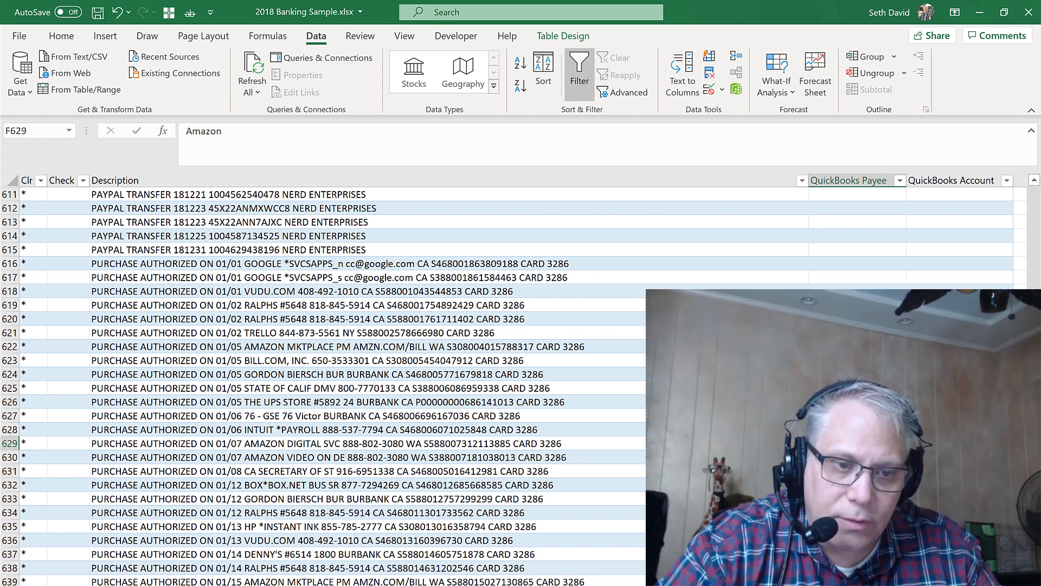
# Filter the Description column on 'G' to list only the Google charges.
pyautogui.click(344, 259)
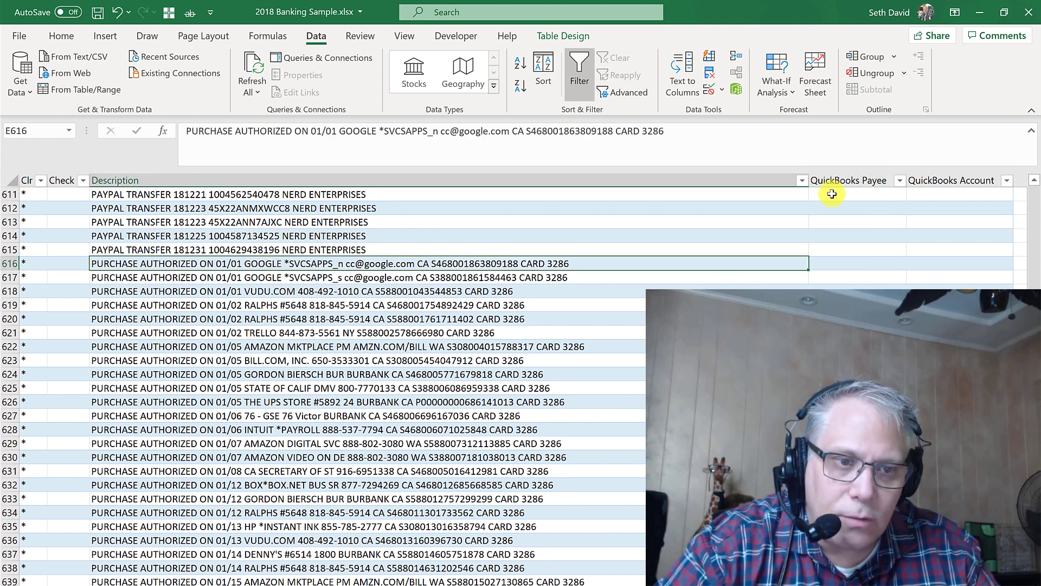
pyautogui.click(802, 180)
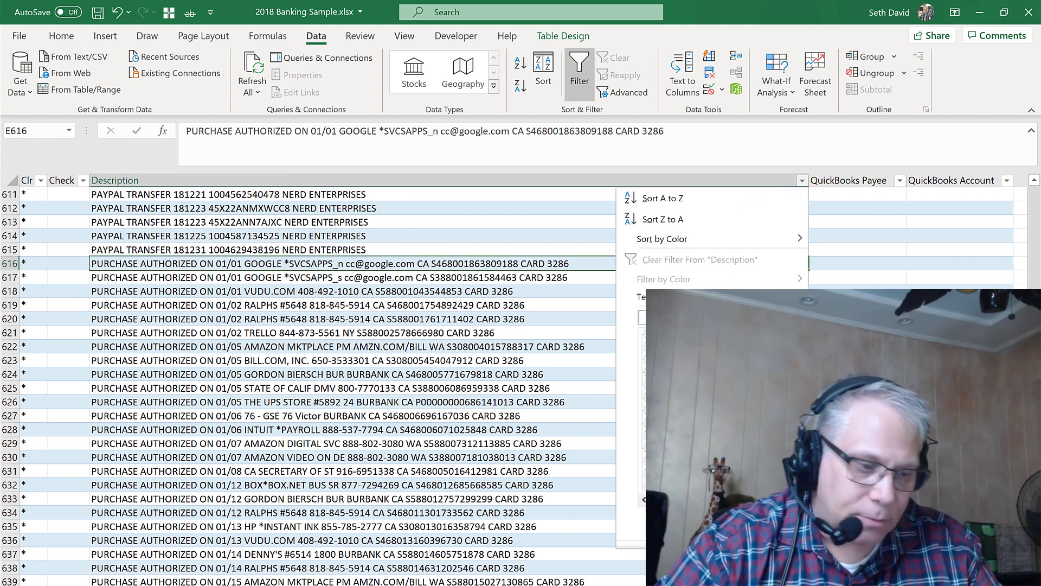
pyautogui.write('G')
pyautogui.press('Return')
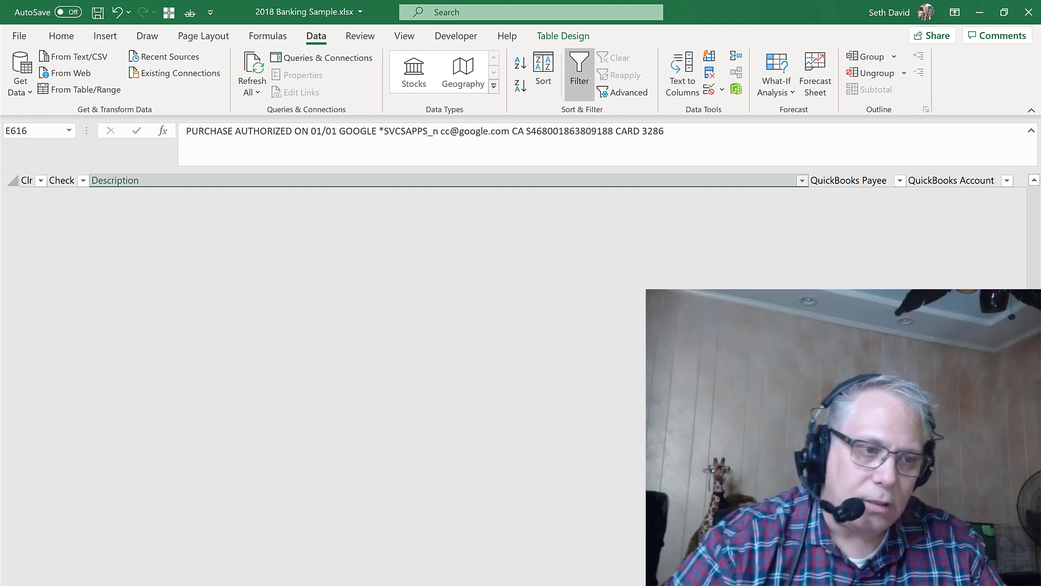
pyautogui.scroll(1, 244, 210)
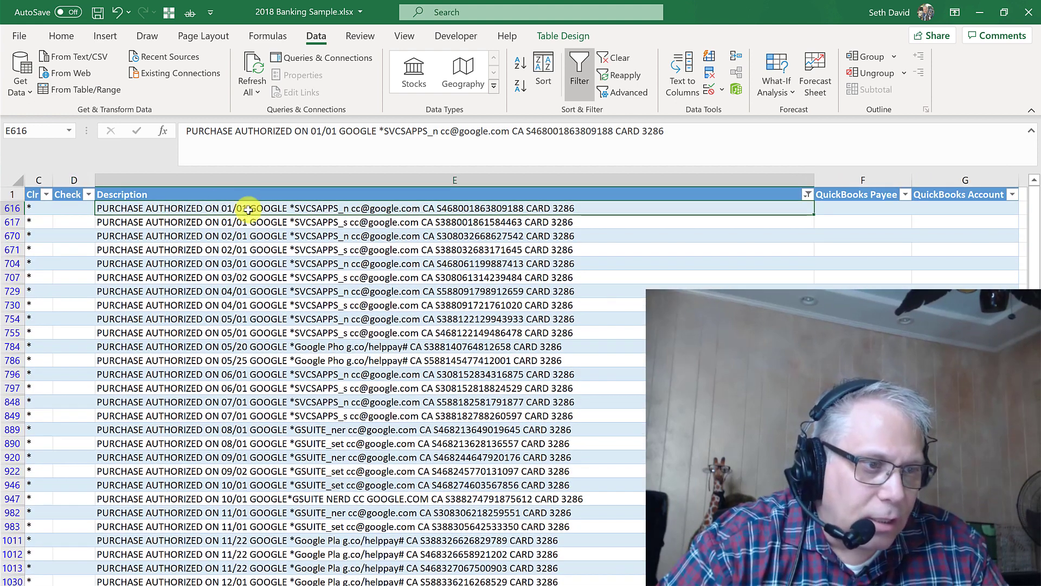
# Select the QuickBooks Payee cell of the first Google row.
pyautogui.click(848, 209)
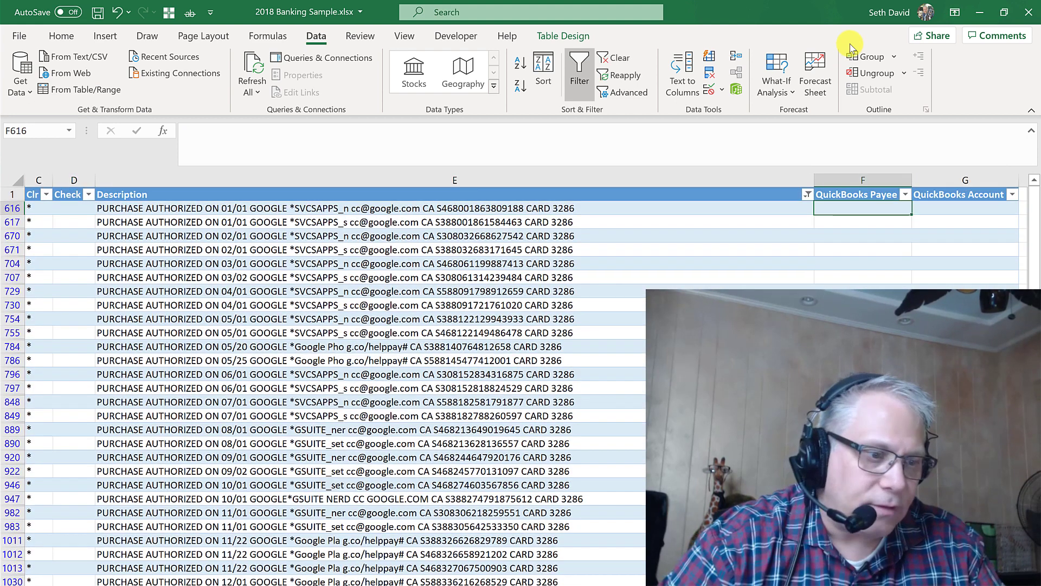
pyautogui.click(309, 429)
pyautogui.click(304, 207)
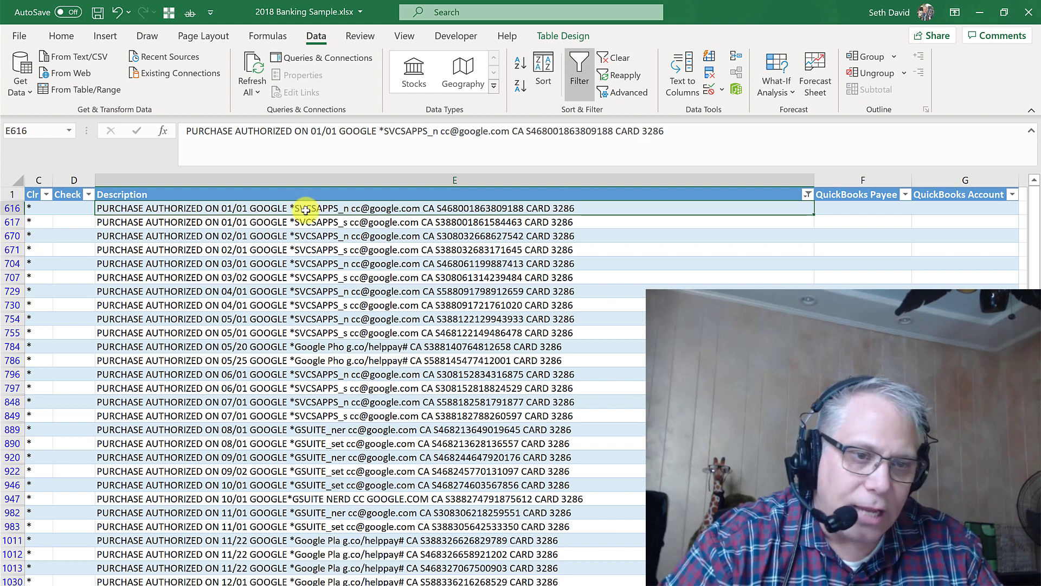
pyautogui.click(839, 208)
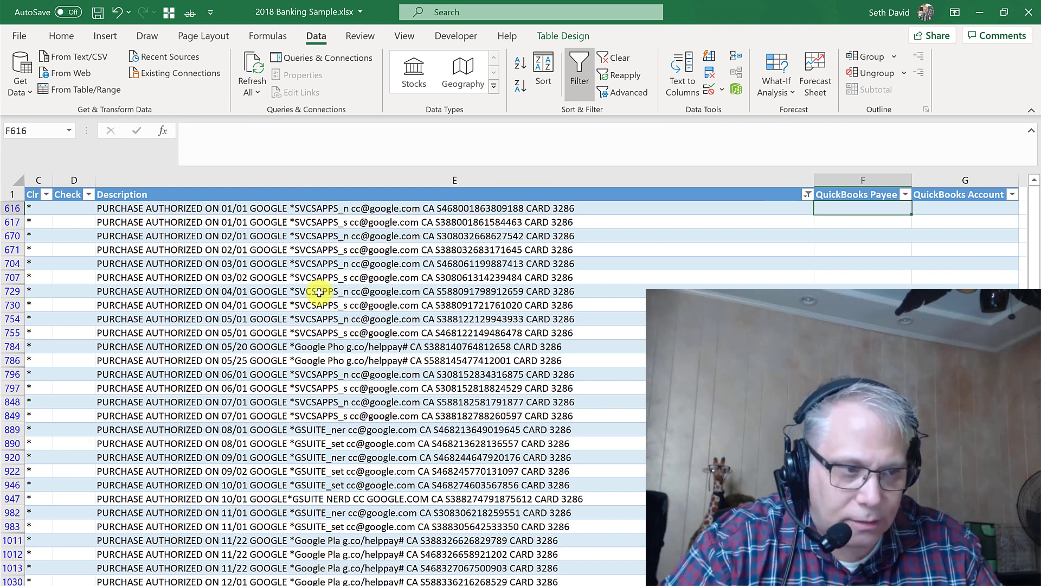